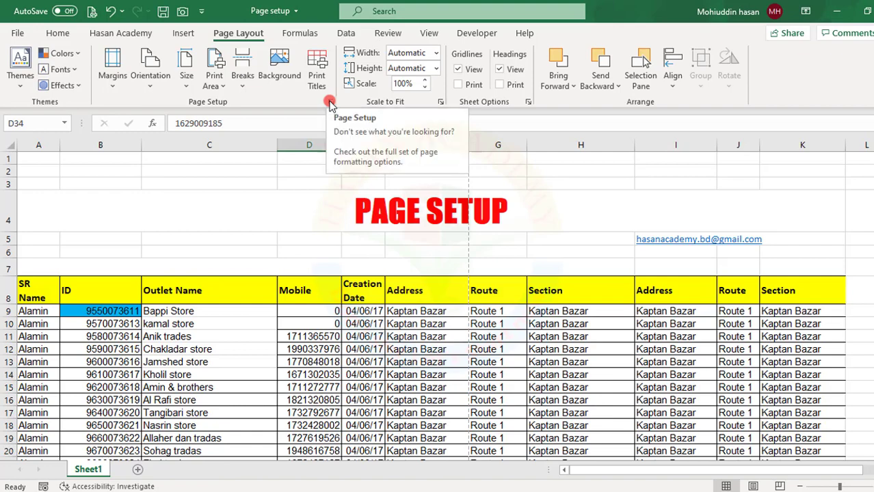
# - Review the page orientation, scaling and margin options in Page Setup, and close the dialog without changing anything
pyautogui.click(330, 102)
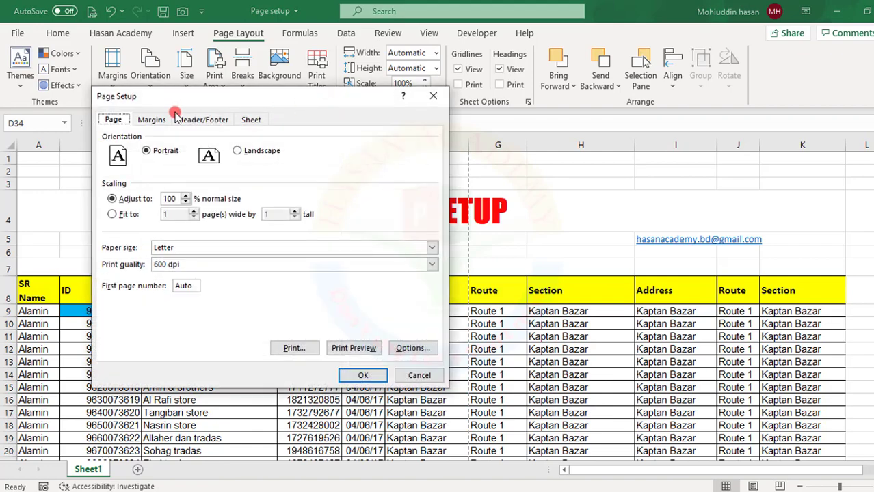
pyautogui.click(149, 120)
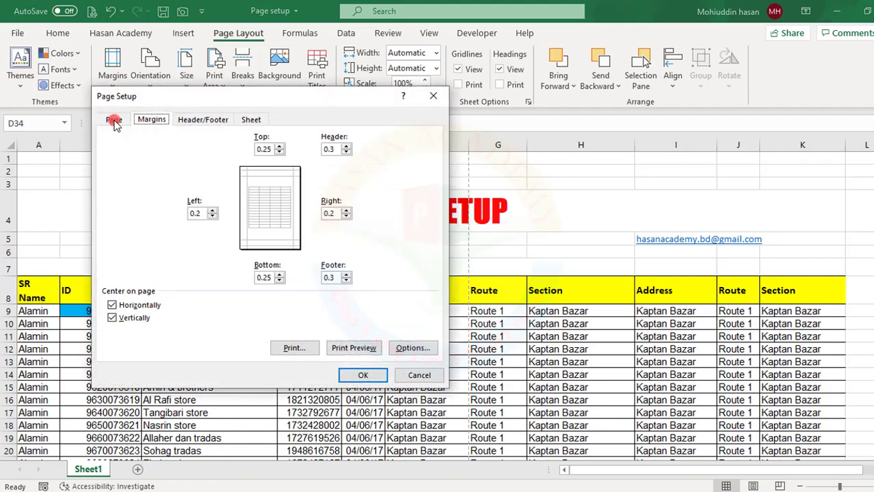
pyautogui.click(114, 121)
pyautogui.moveTo(175, 93); pyautogui.dragTo(284, 148)
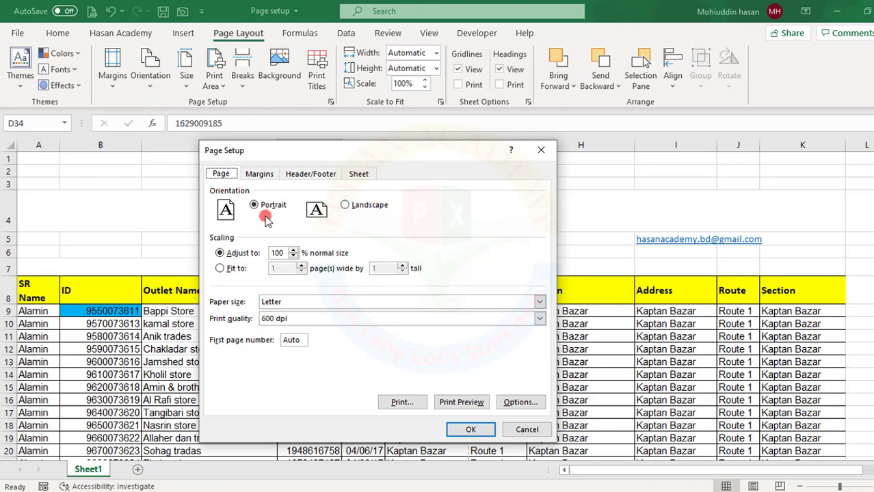
pyautogui.moveTo(274, 152); pyautogui.dragTo(292, 127)
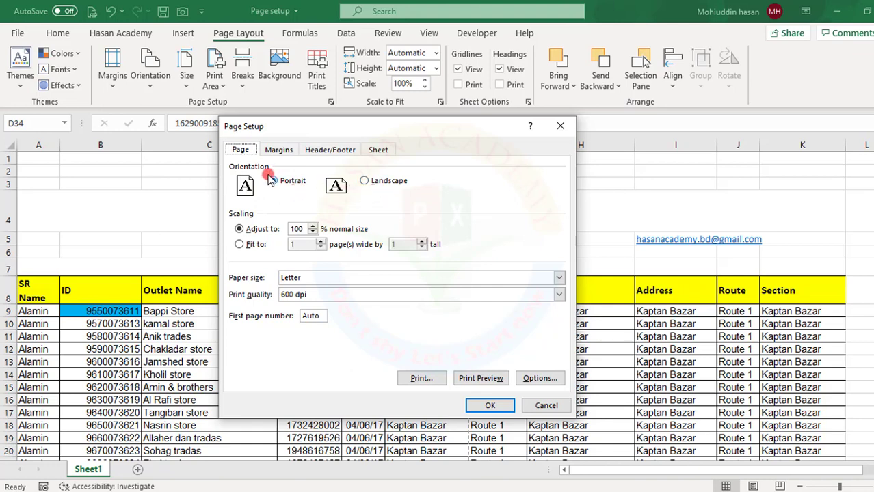
pyautogui.moveTo(335, 128); pyautogui.dragTo(160, 130)
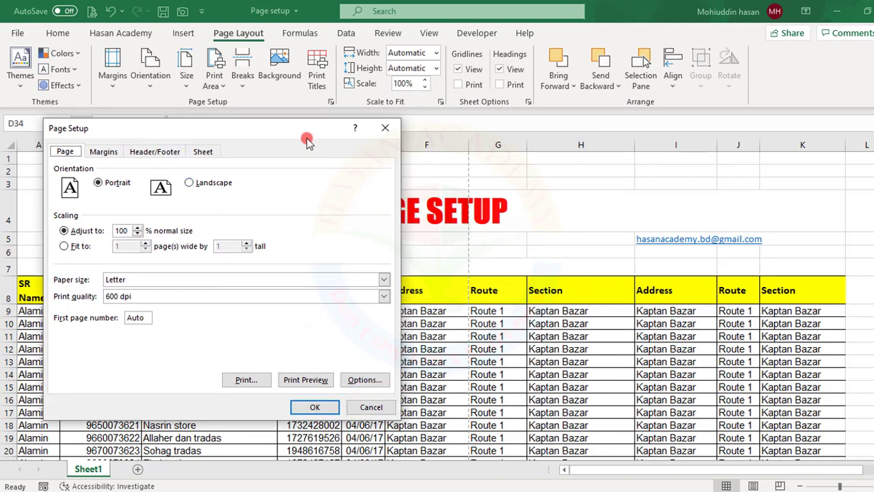
pyautogui.click(358, 409)
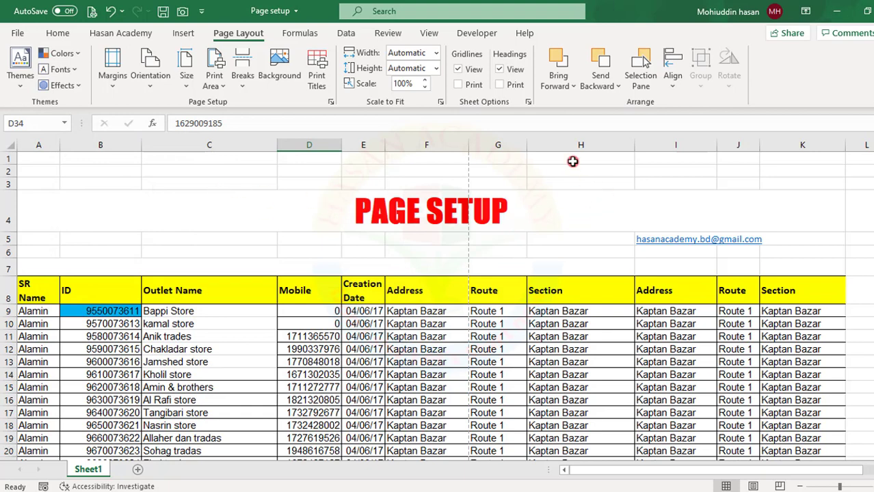
# - Fill cells H11:H22 in the Section column with the current blue fill colour
pyautogui.moveTo(573, 161); pyautogui.dragTo(567, 261)
pyautogui.click(428, 290)
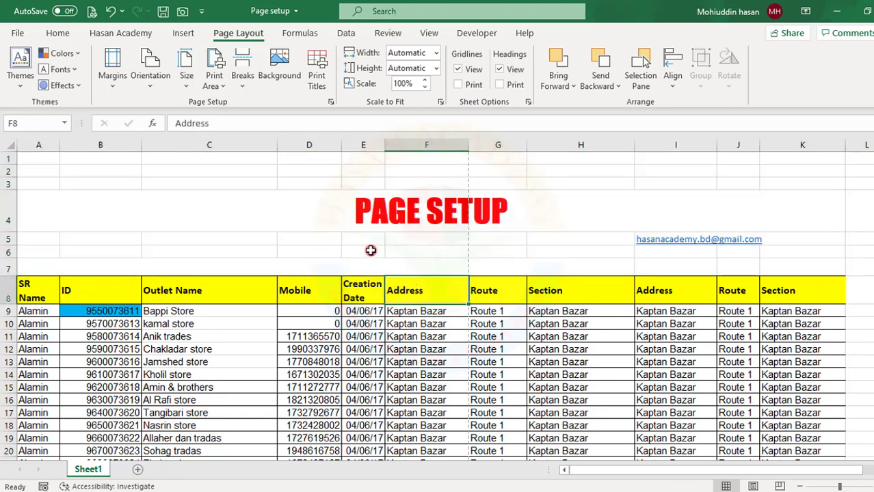
pyautogui.scroll(-2, 600, 284)
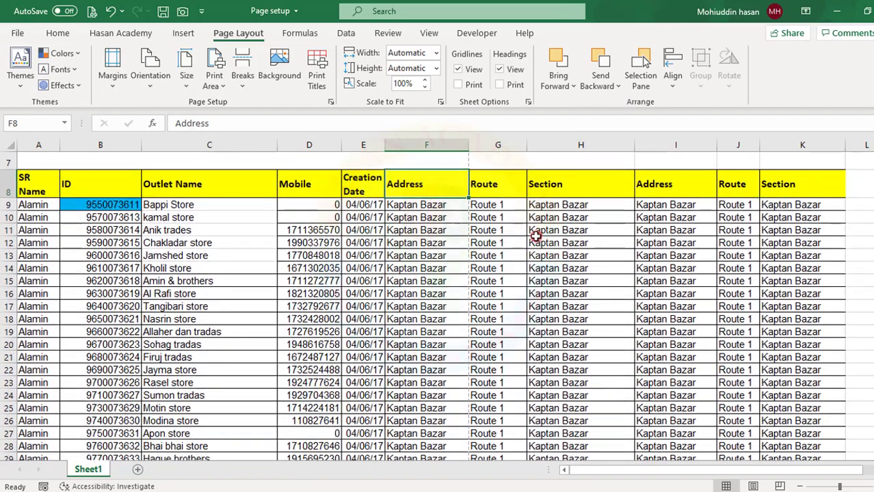
pyautogui.moveTo(536, 235); pyautogui.dragTo(588, 370)
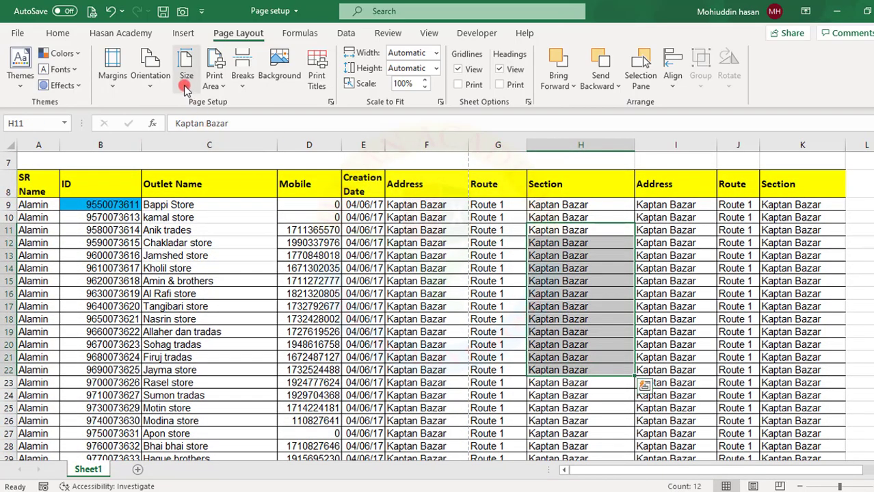
pyautogui.click(57, 33)
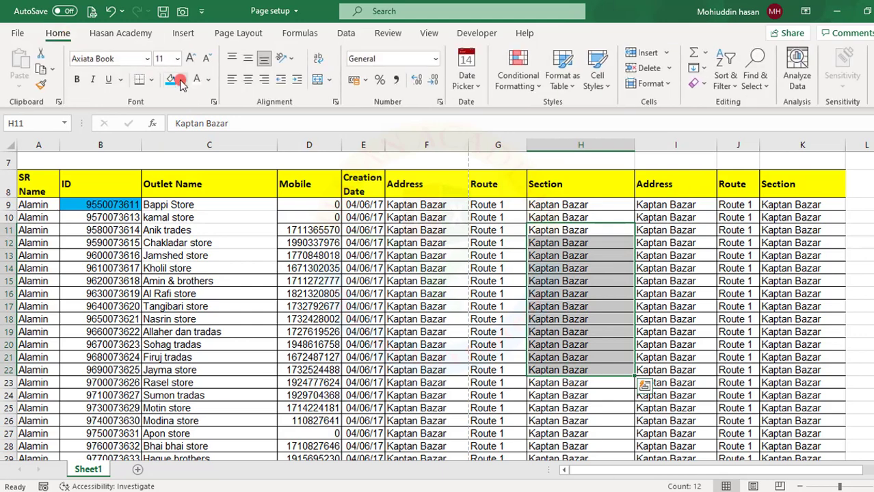
pyautogui.click(170, 79)
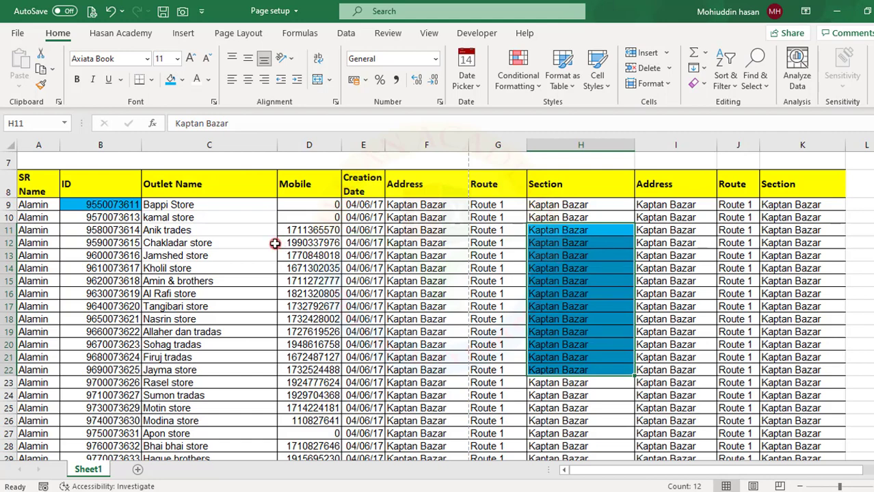
# - Apply the same blue fill to the range C11:F18, from Outlet Name to Address
pyautogui.moveTo(206, 227); pyautogui.dragTo(463, 317)
pyautogui.click(170, 79)
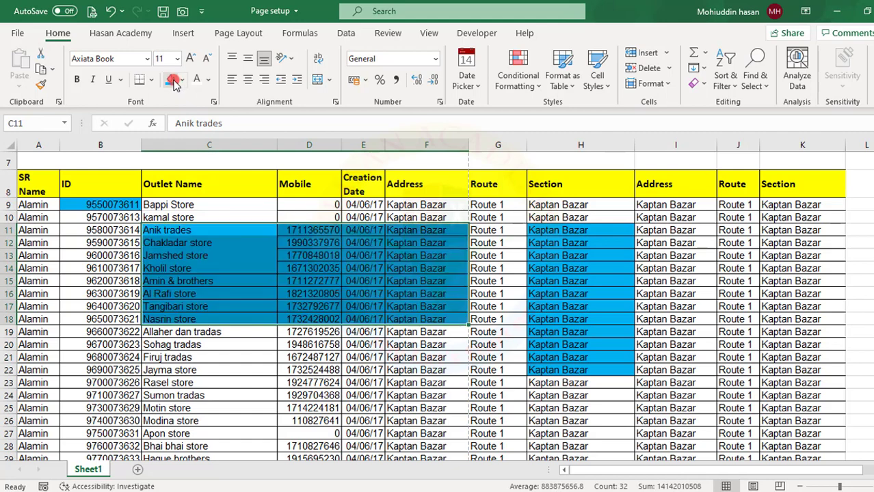
pyautogui.click(337, 344)
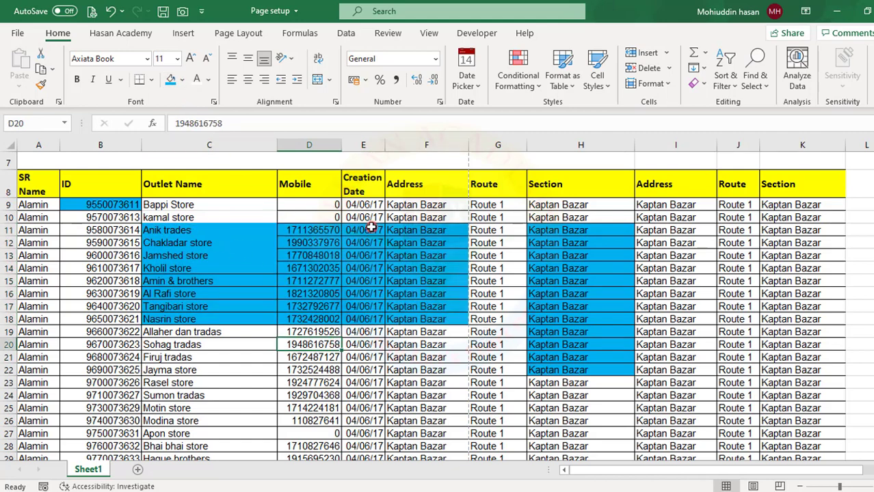
# - Undo the blue fills on C11:F18 and H11:H22
pyautogui.hotkey('ctrl', 'z')
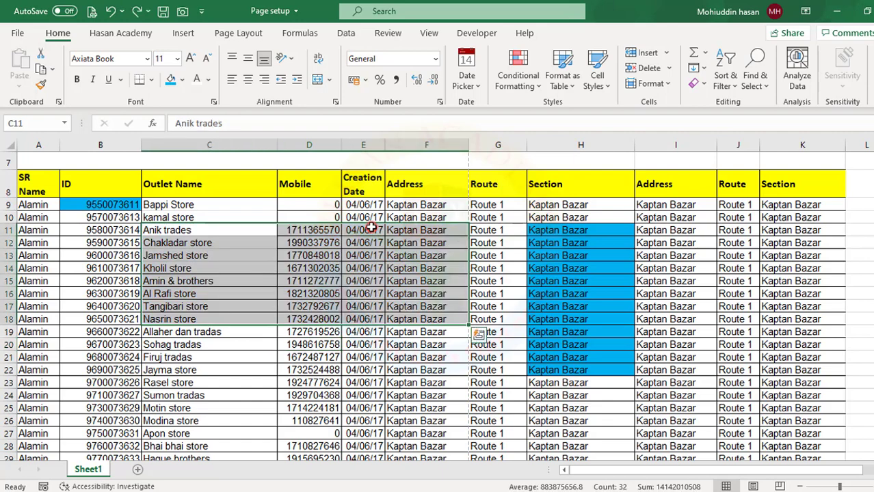
pyautogui.hotkey('ctrl', 'q')
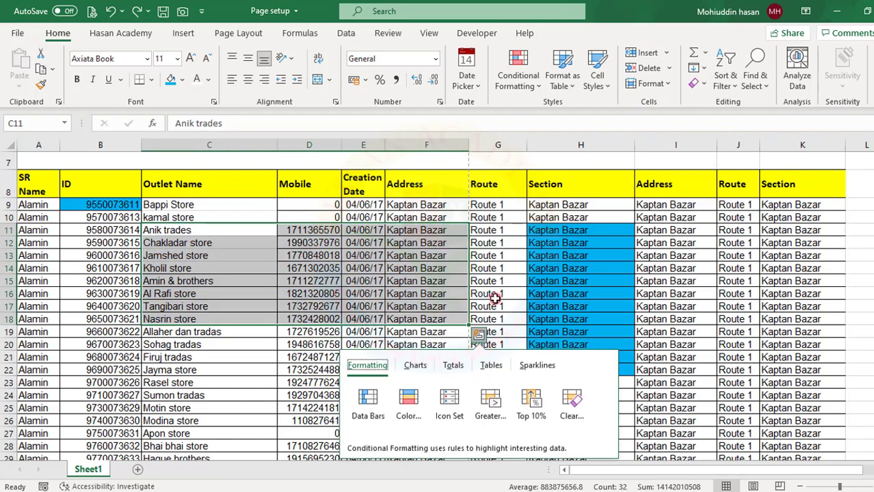
pyautogui.click(497, 241)
pyautogui.hotkey('ctrl', 'z')
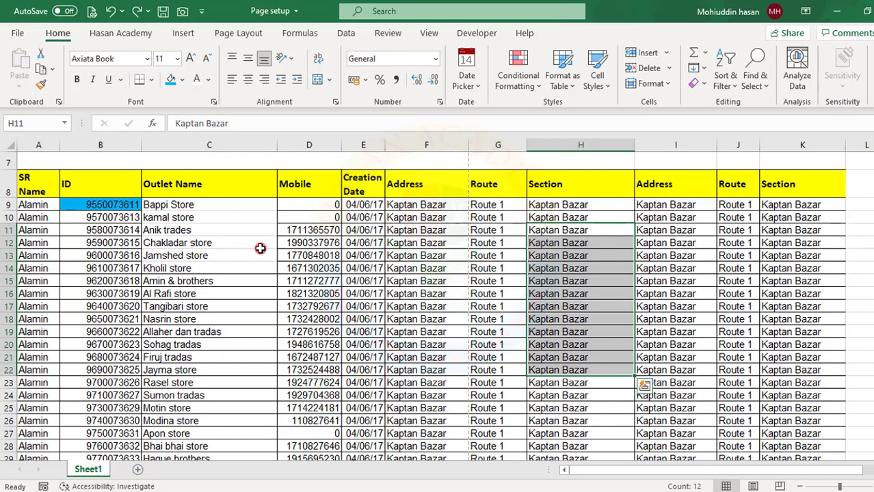
pyautogui.click(554, 244)
pyautogui.moveTo(271, 229); pyautogui.dragTo(448, 294)
pyautogui.click(563, 281)
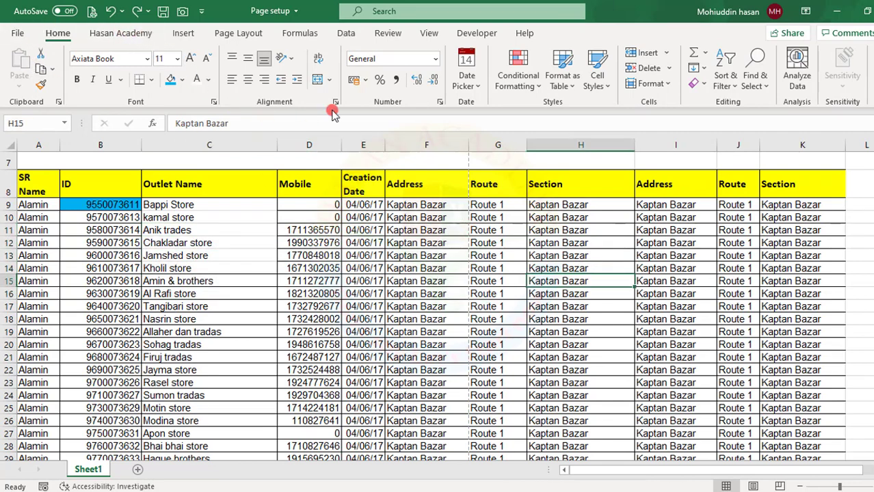
# - Set the sheet's page orientation to Landscape in the Page Setup dialog
pyautogui.click(236, 33)
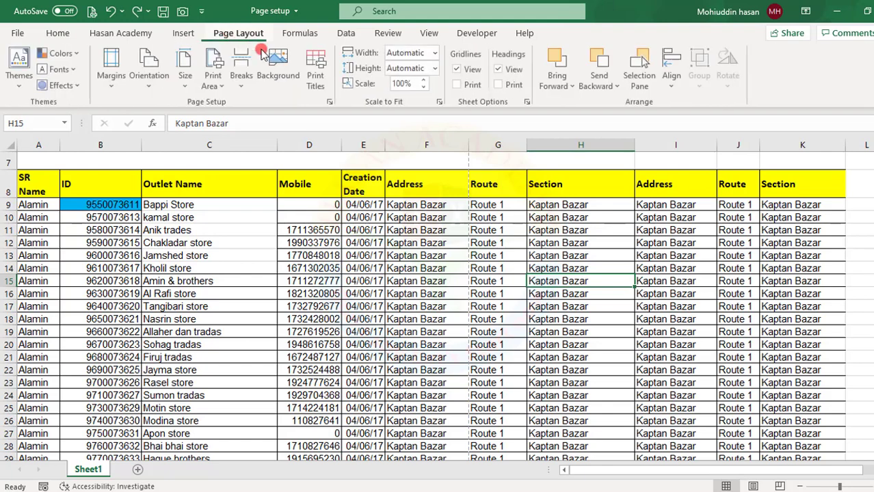
pyautogui.click(330, 102)
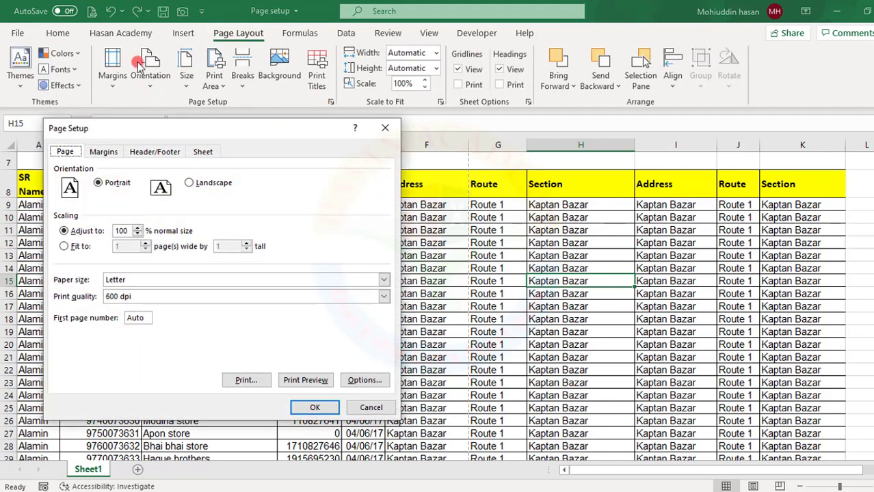
pyautogui.click(189, 184)
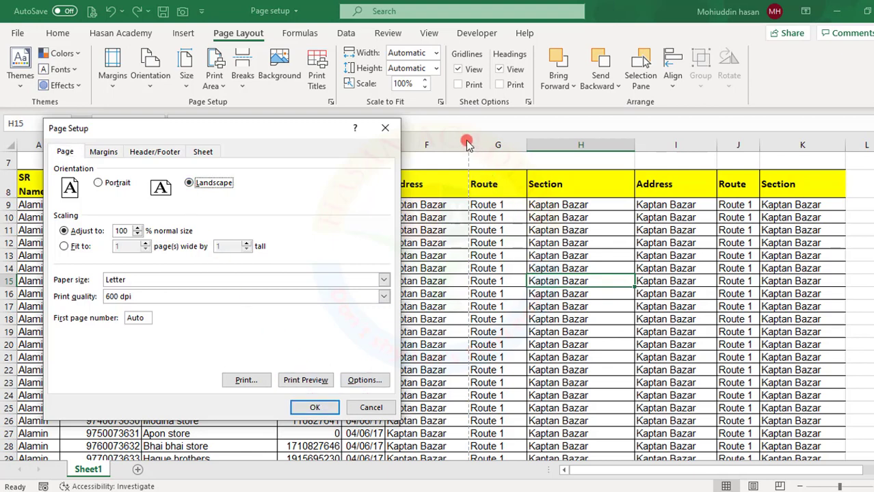
pyautogui.click(315, 408)
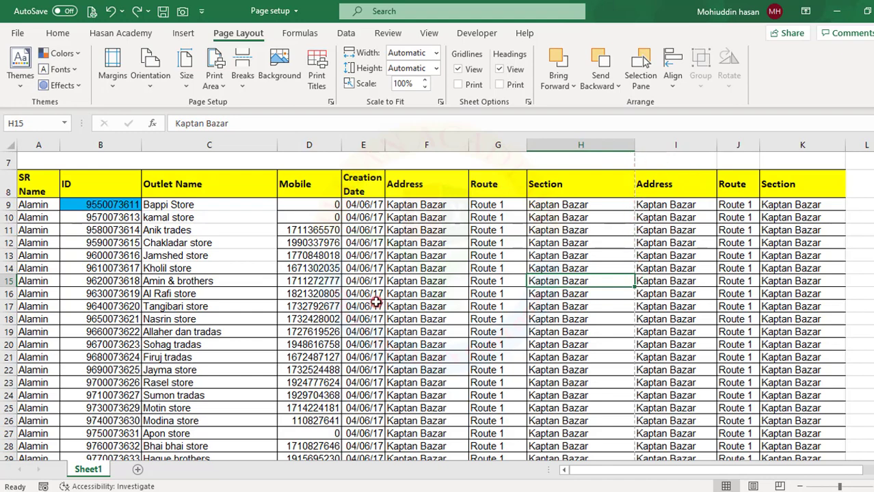
# - Check in the print preview which columns fit on the landscape page, and return to the sheet
pyautogui.click(184, 255)
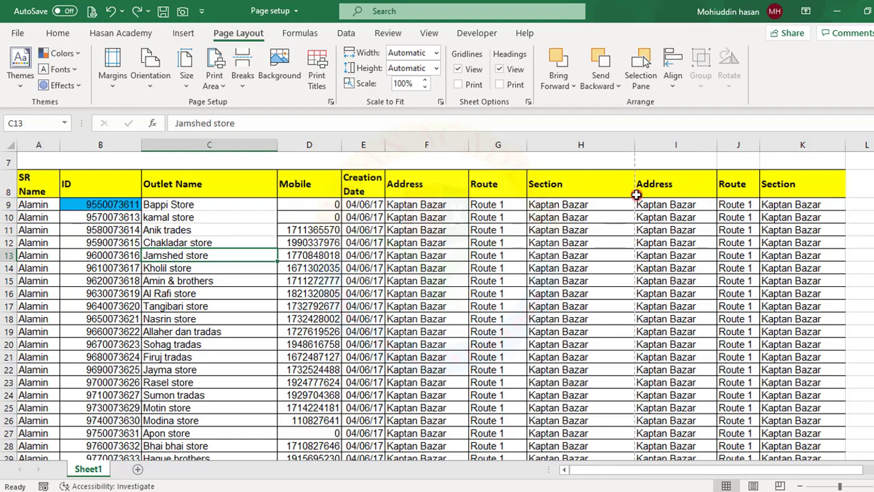
pyautogui.click(563, 185)
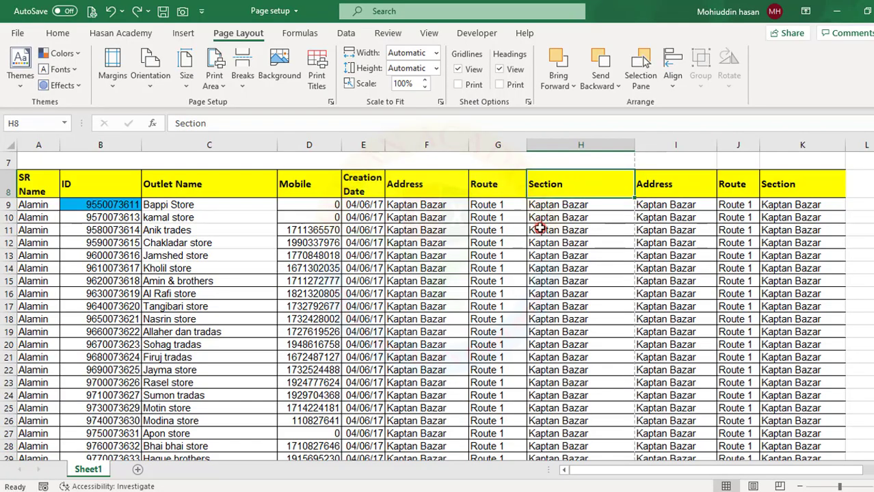
pyautogui.hotkey('ctrl', 'p')
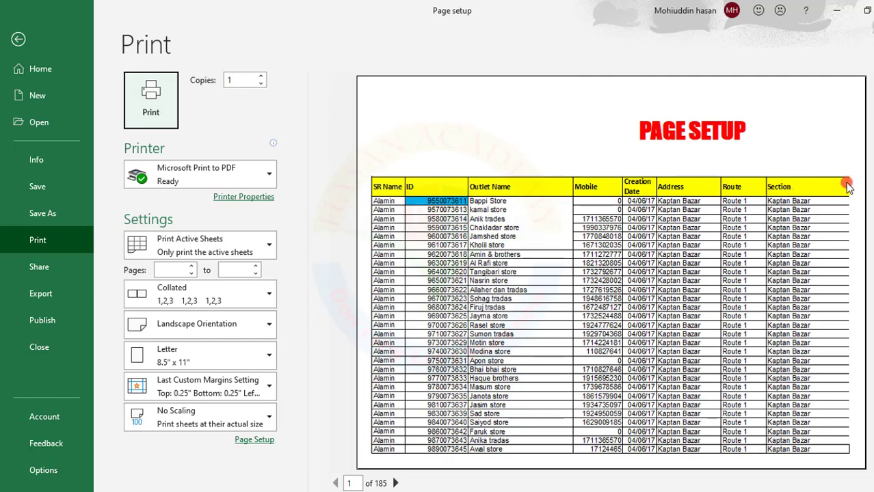
pyautogui.click(18, 41)
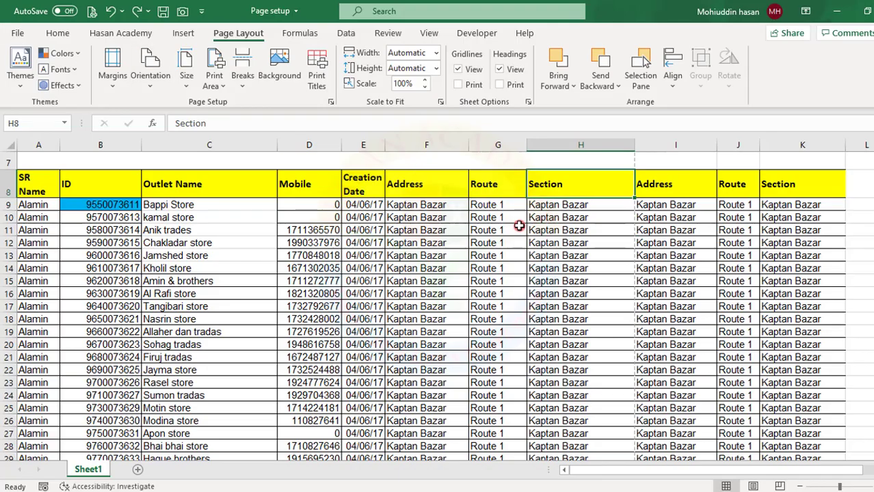
# - Narrow the Outlet Name column C and the Section column H, and check the page break lines
pyautogui.click(520, 226)
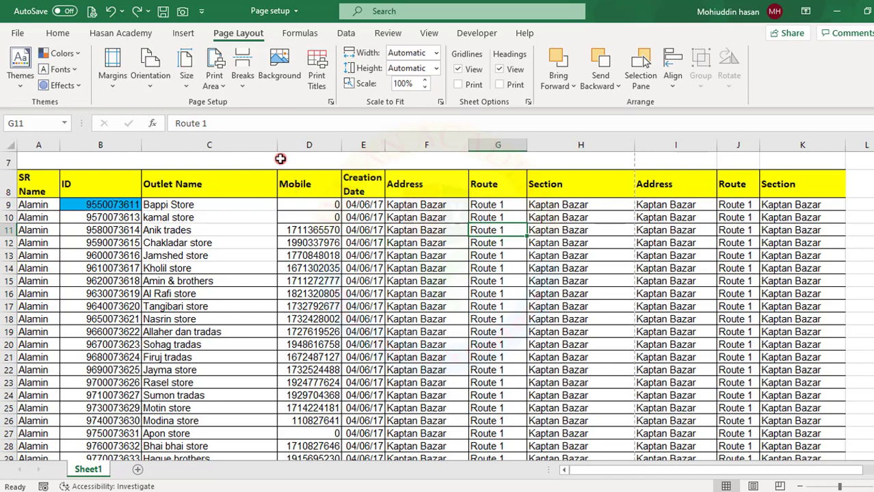
pyautogui.moveTo(278, 147); pyautogui.dragTo(244, 157)
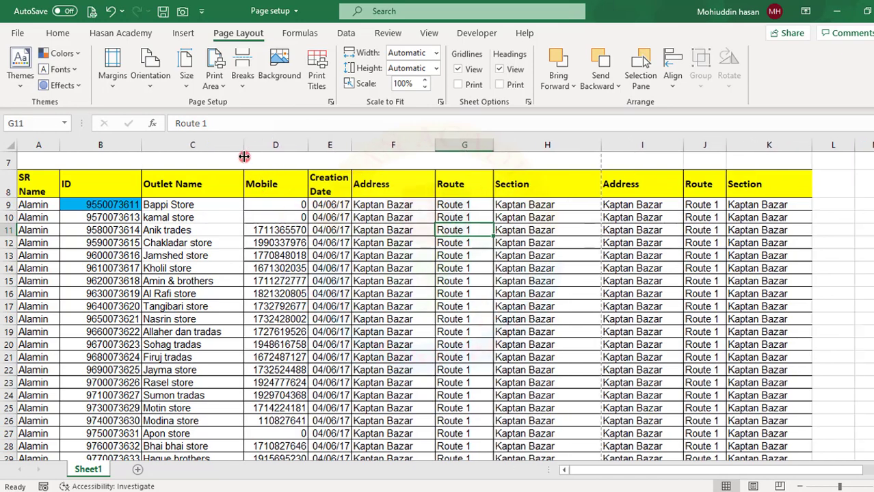
pyautogui.moveTo(601, 140); pyautogui.dragTo(578, 147)
pyautogui.scroll(-5, 557, 211)
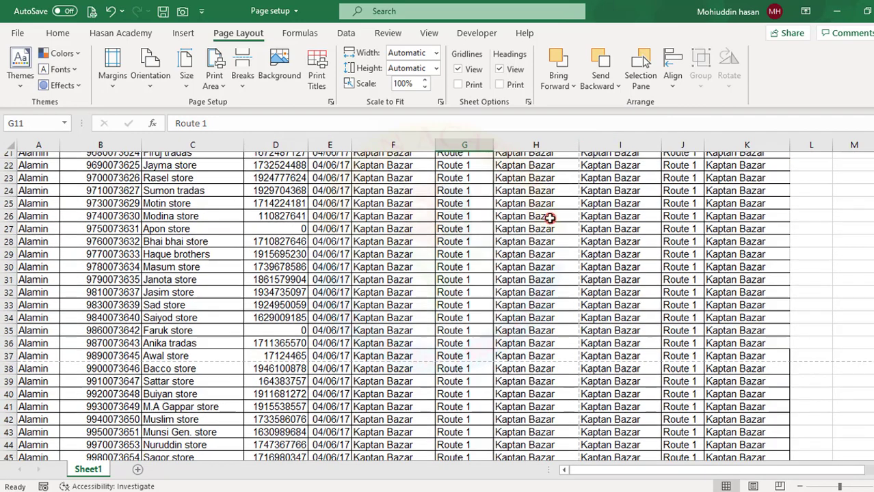
pyautogui.scroll(6, 550, 219)
pyautogui.click(323, 294)
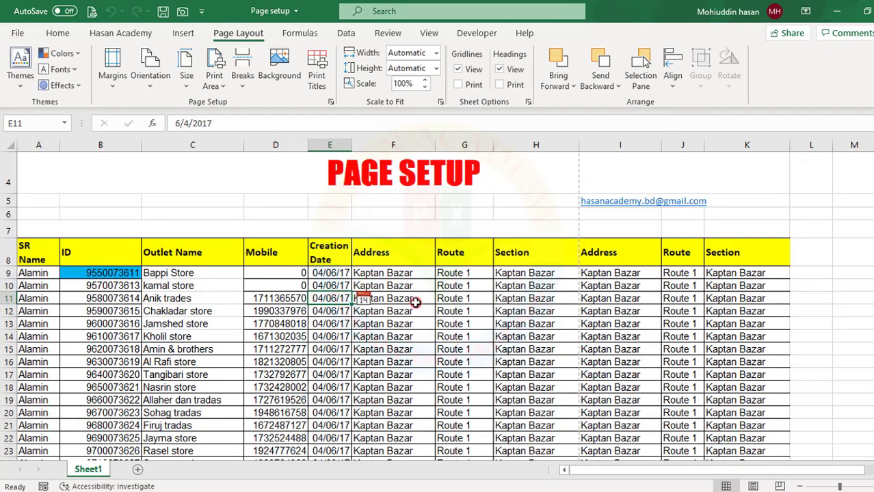
# - Set the sheet's scaling to 75% of normal size in the Page Setup dialog, keeping Landscape orientation
pyautogui.click(143, 87)
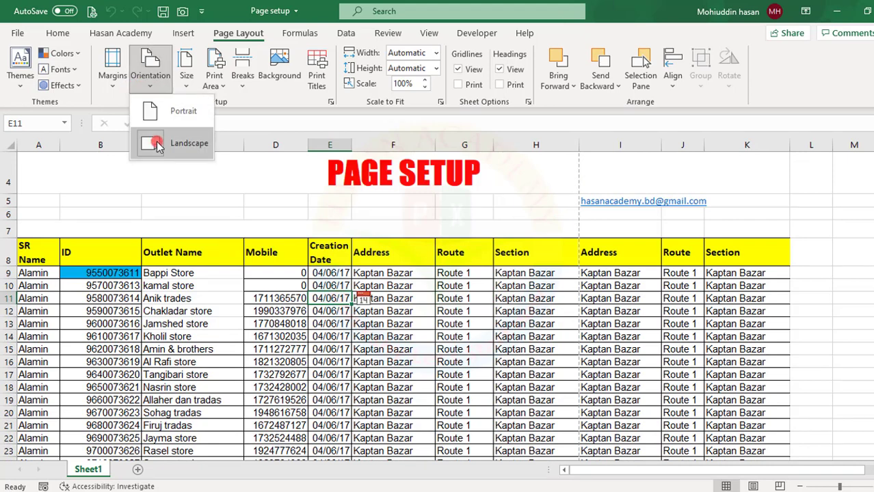
pyautogui.click(331, 103)
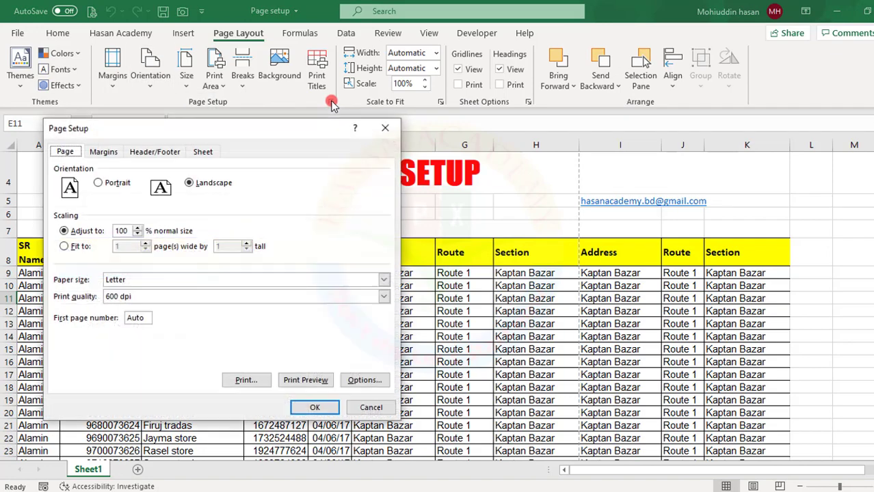
pyautogui.moveTo(150, 122); pyautogui.dragTo(190, 77)
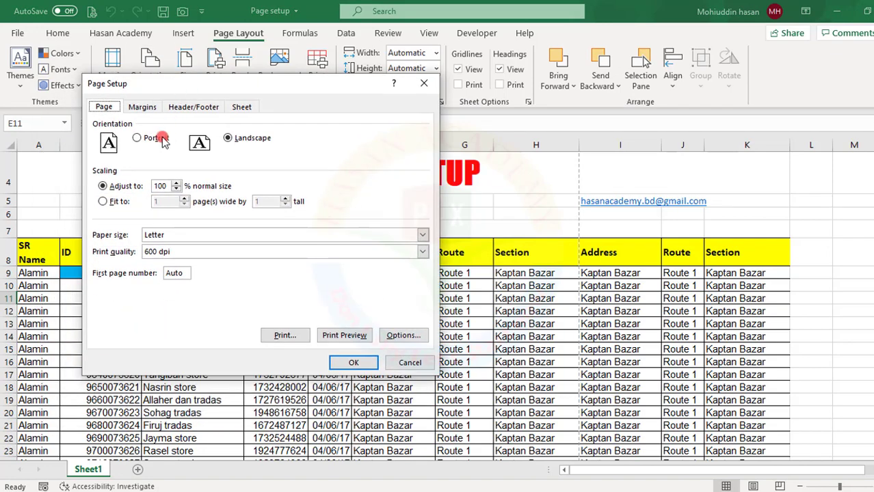
pyautogui.click(106, 186)
pyautogui.moveTo(194, 95); pyautogui.dragTo(241, 126)
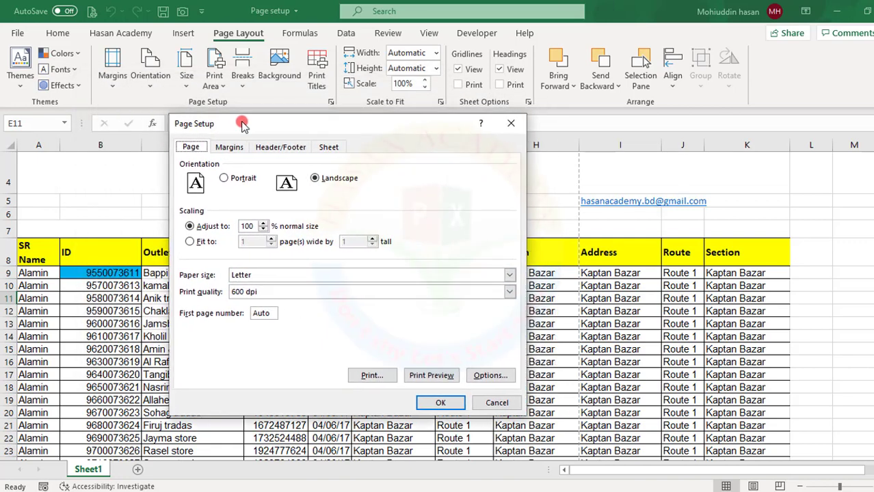
pyautogui.click(187, 232)
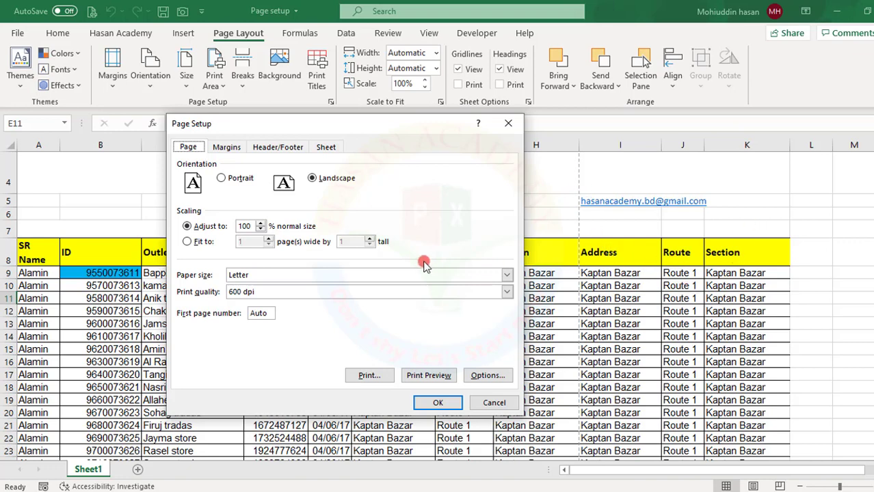
pyautogui.moveTo(357, 130); pyautogui.dragTo(282, 144)
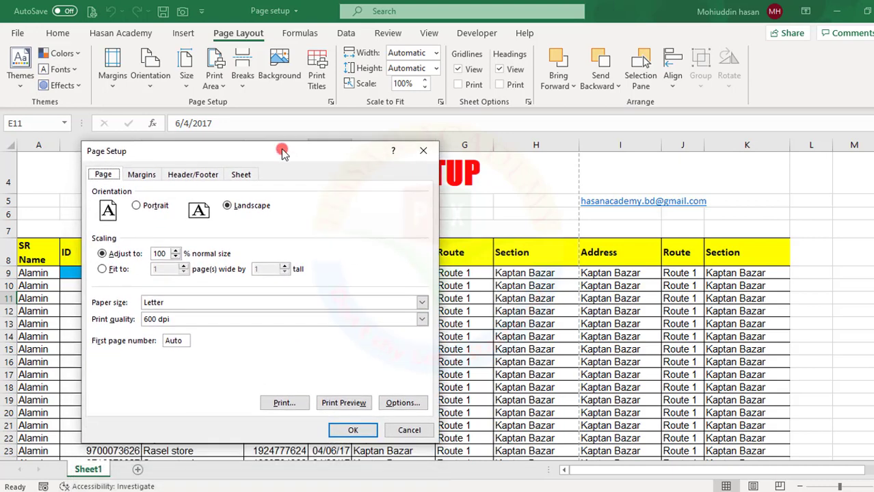
pyautogui.click(176, 257)
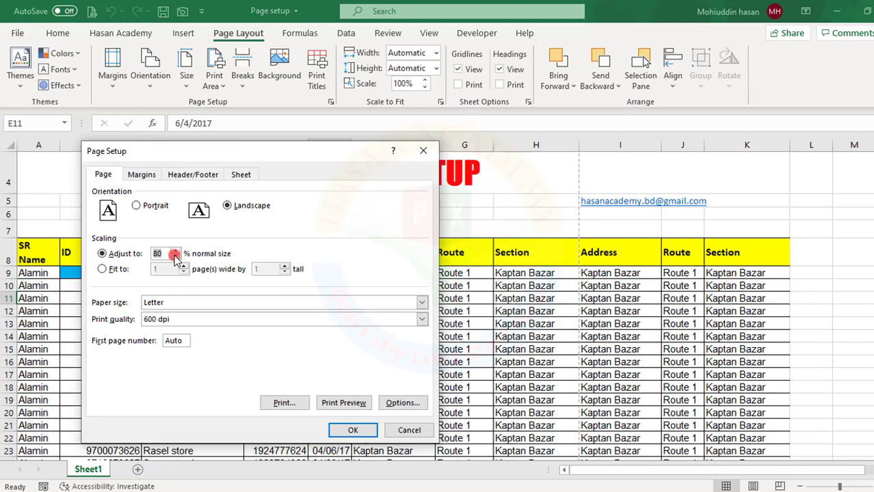
pyautogui.click(353, 431)
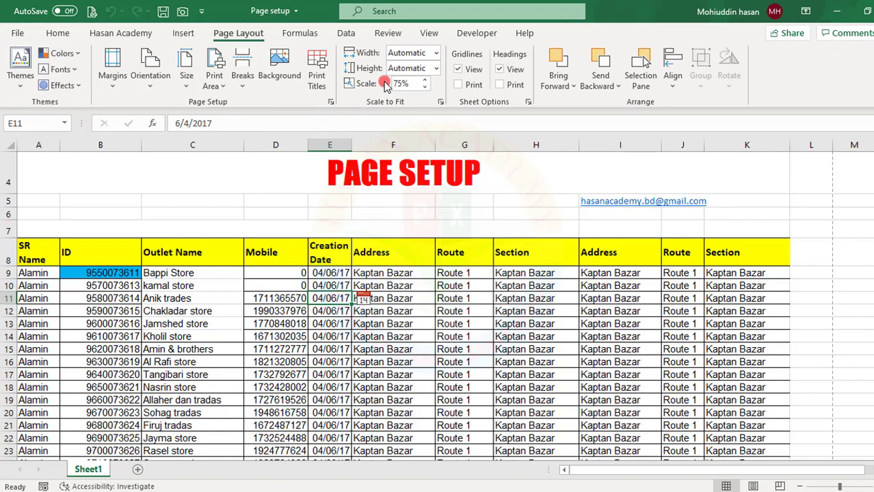
# - Review the scaling in the Page Setup dialog without changes, and set the sheet's print scale to 80%
pyautogui.click(330, 103)
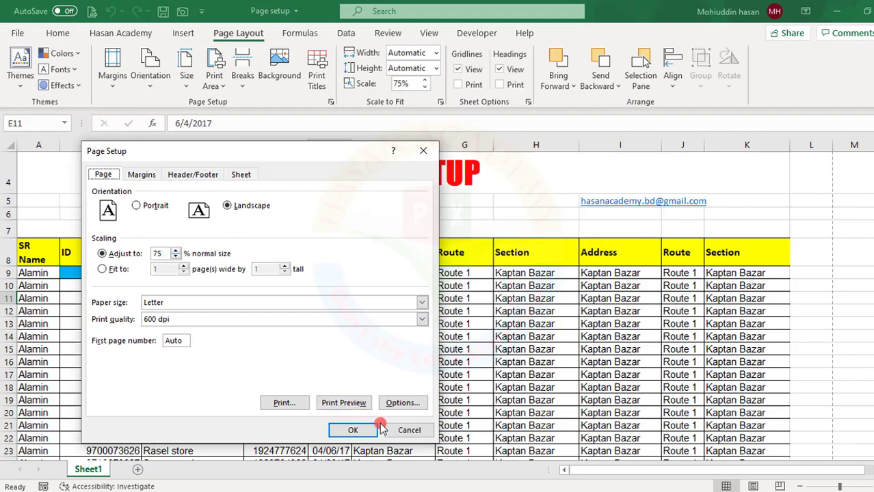
pyautogui.click(402, 431)
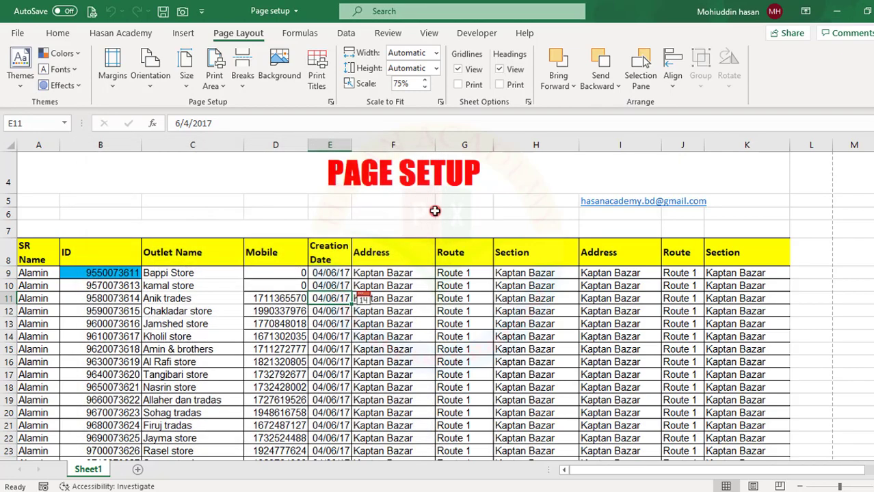
pyautogui.click(424, 80)
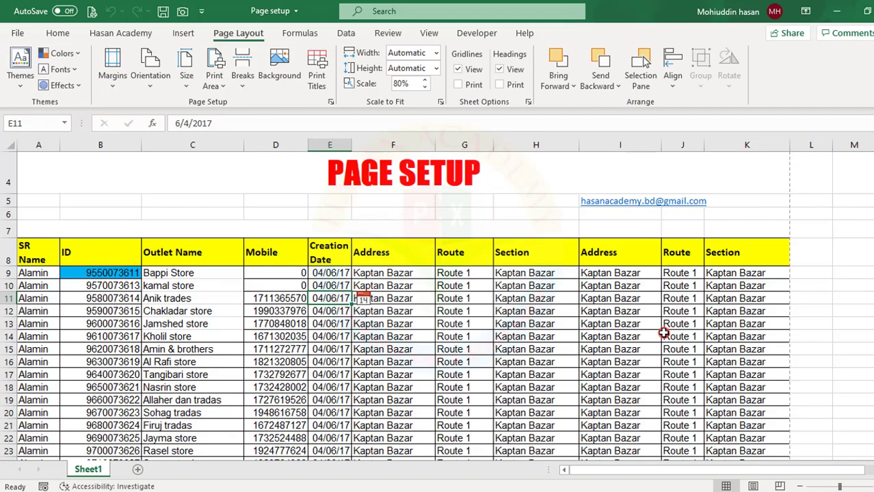
# - Check in the print preview whether all table columns fit on the landscape page, and return to the sheet
pyautogui.hotkey('ctrl', 'p')
pyautogui.hotkey('ctrl', 'p')
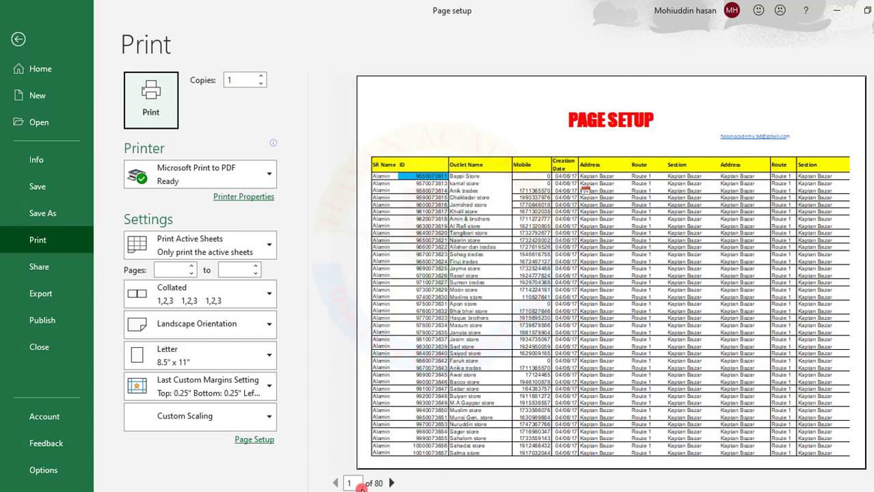
pyautogui.click(19, 37)
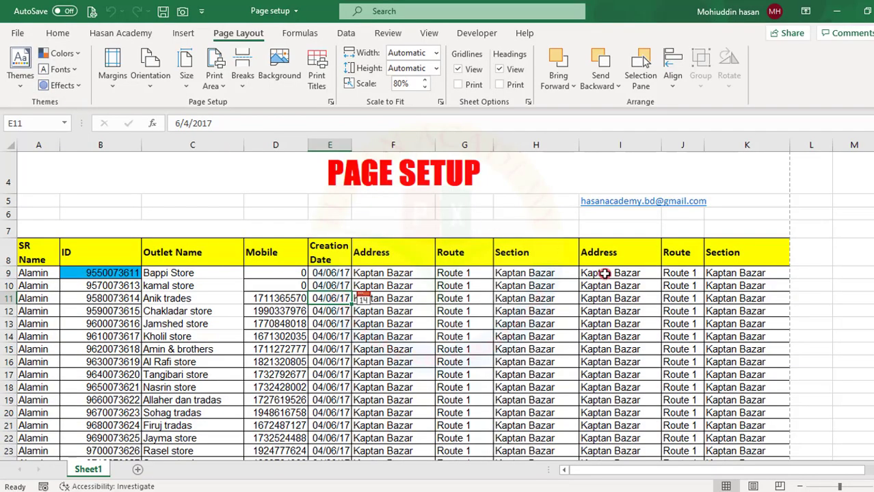
pyautogui.click(605, 273)
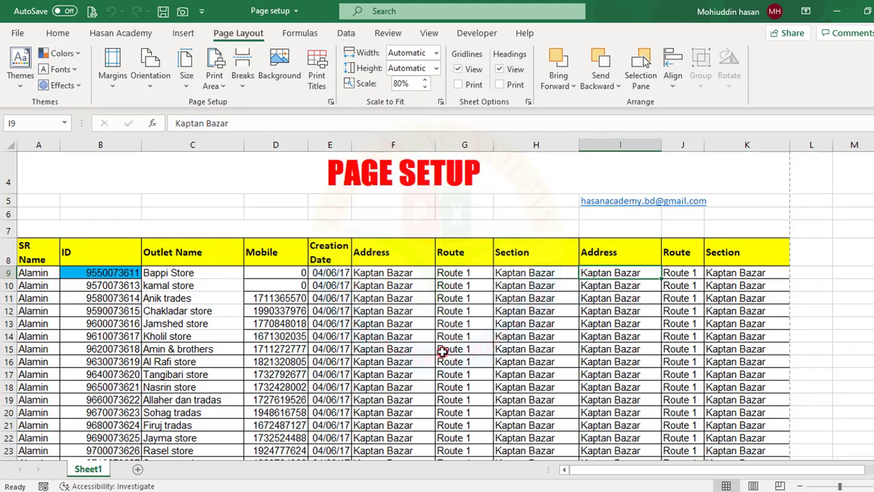
pyautogui.hotkey('ctrl', 'p')
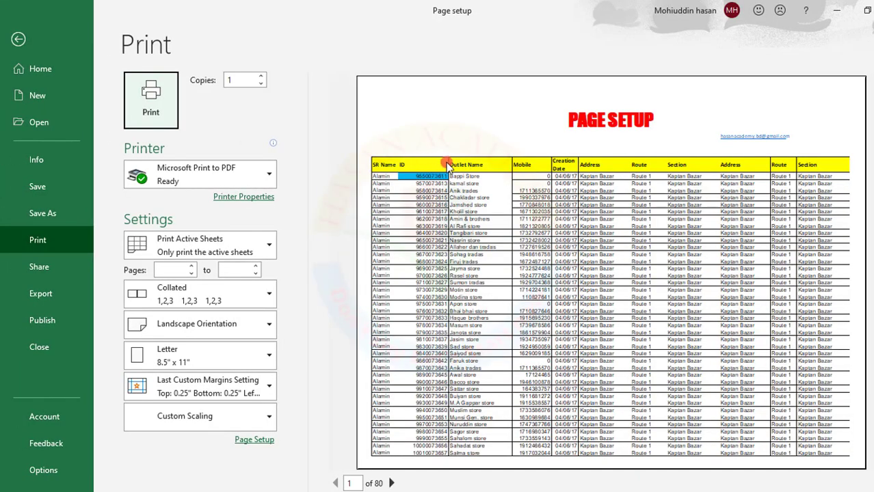
pyautogui.click(19, 39)
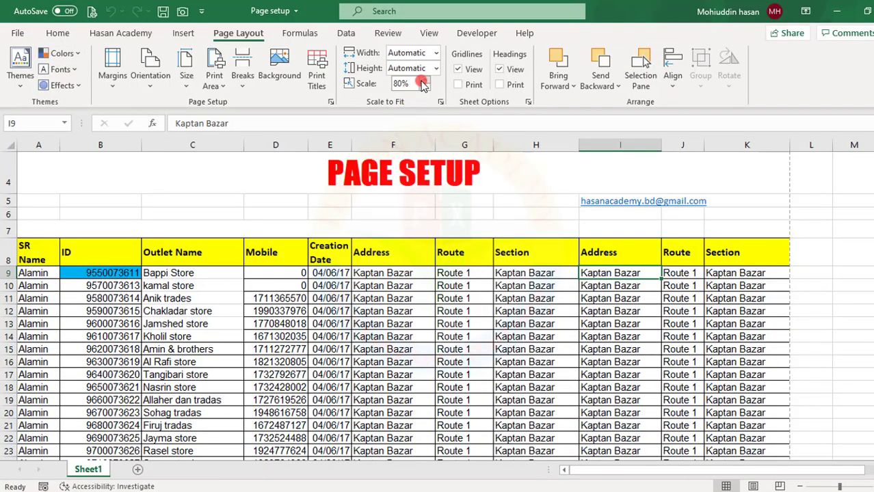
# - Set the print scale back to 100%, check the page in the print preview, and return to the sheet
pyautogui.click(423, 80)
pyautogui.click(424, 80)
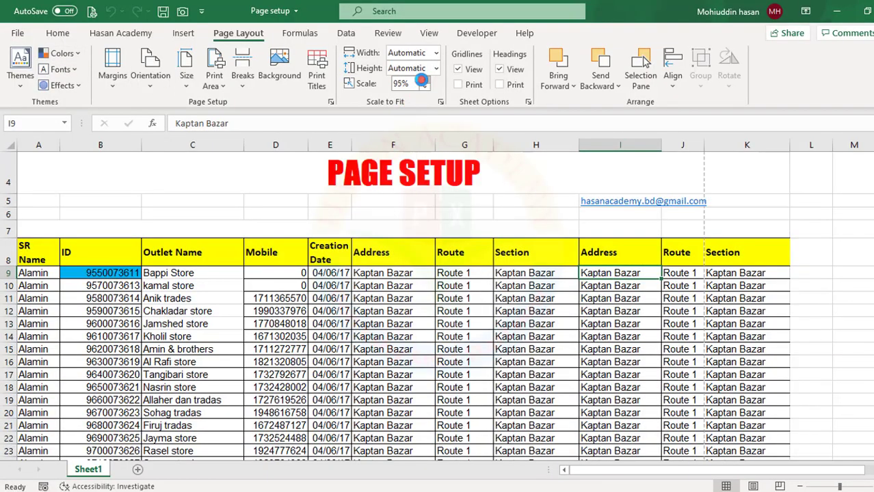
pyautogui.click(424, 80)
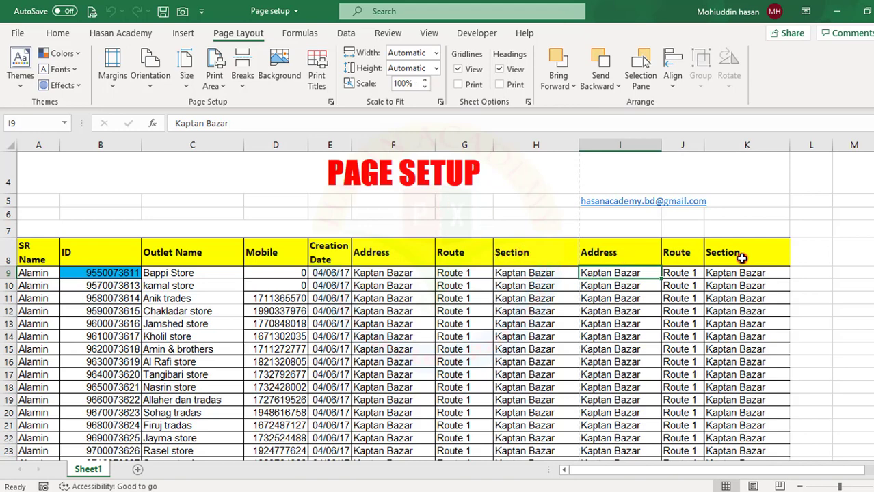
pyautogui.hotkey('ctrl', 'p')
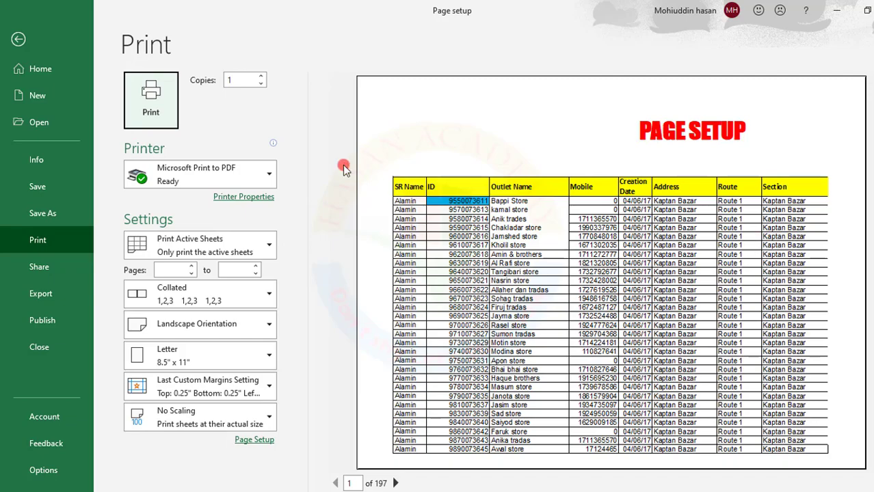
pyautogui.click(18, 39)
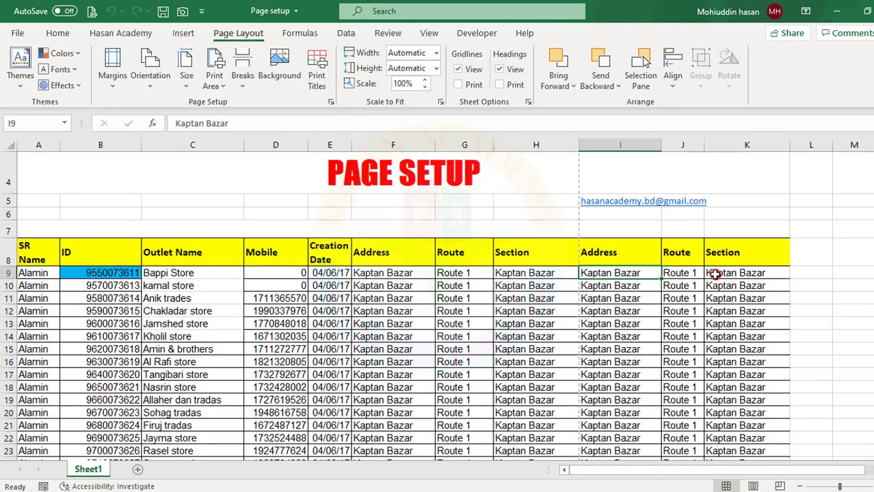
# - Reduce the print scale to 80% to bring the Address, Route and Section columns I to K onto the page, and check the print preview
pyautogui.click(620, 245)
pyautogui.click(676, 255)
pyautogui.click(721, 252)
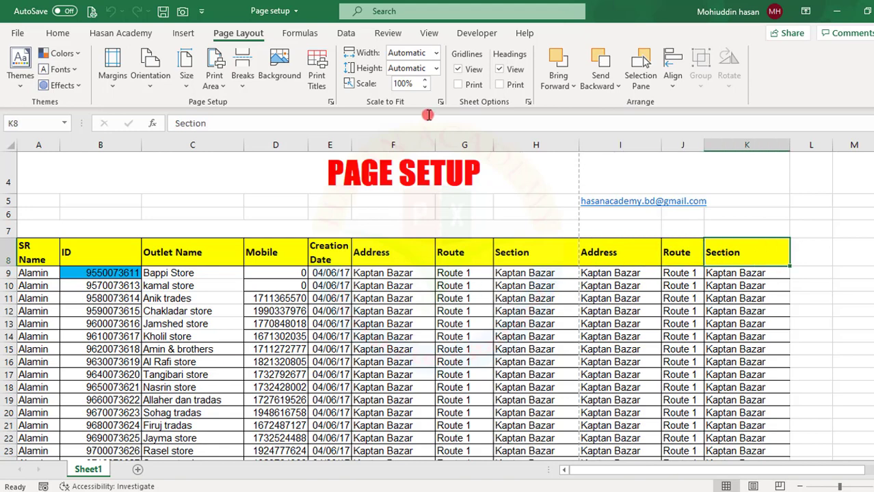
pyautogui.click(424, 87)
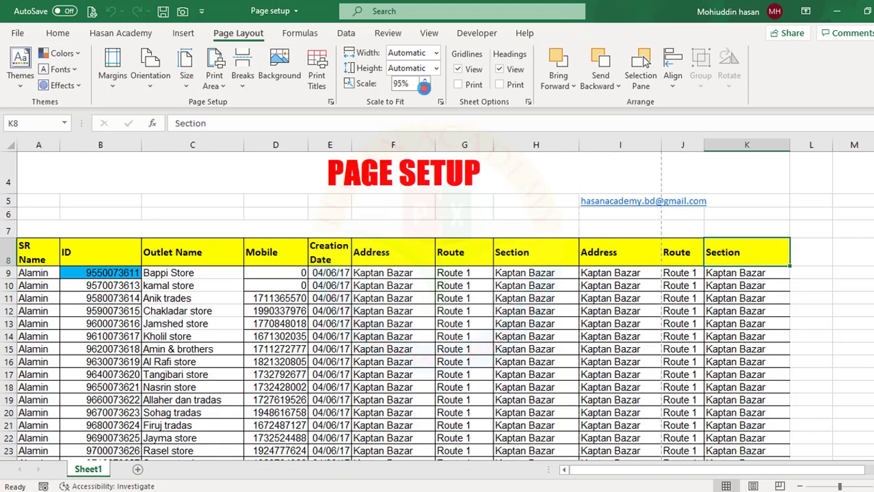
pyautogui.click(424, 87)
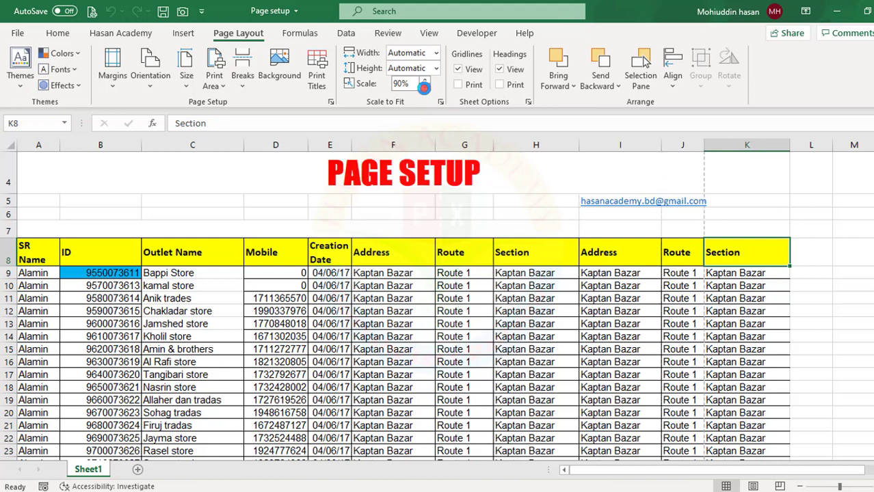
pyautogui.click(424, 87)
pyautogui.click(424, 87)
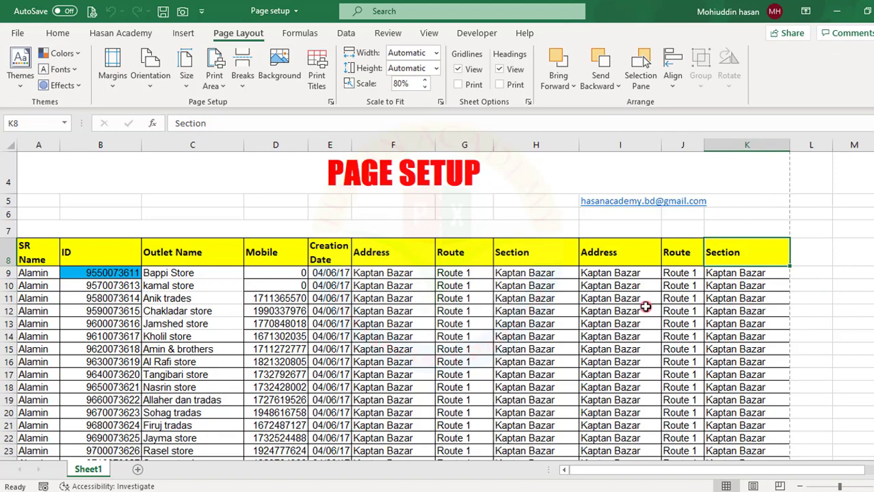
pyautogui.hotkey('ctrl', 'p')
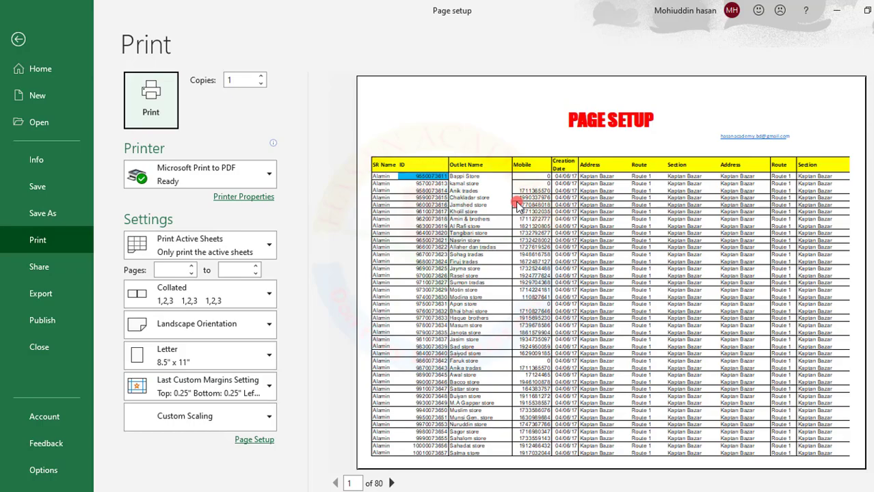
pyautogui.click(19, 39)
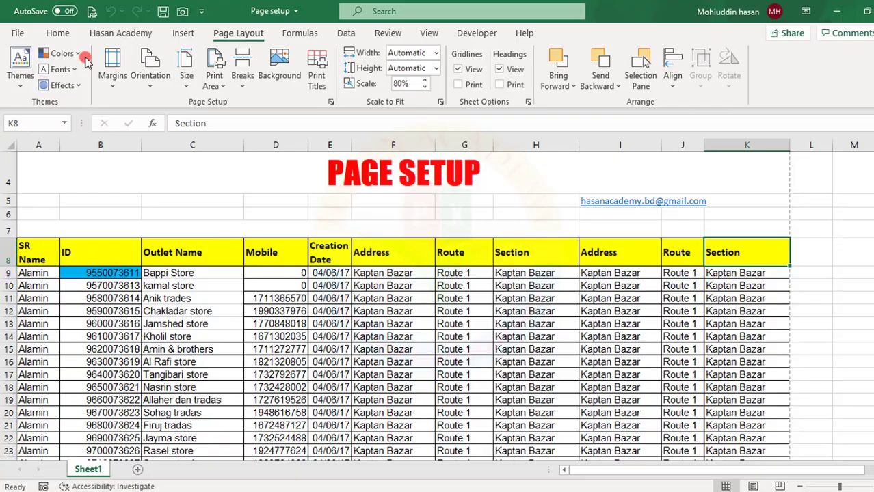
# - Set the print scale to 30%, check the size of the table in the print preview, and return to the sheet
pyautogui.click(400, 85)
pyautogui.write('30')
pyautogui.press('Return')
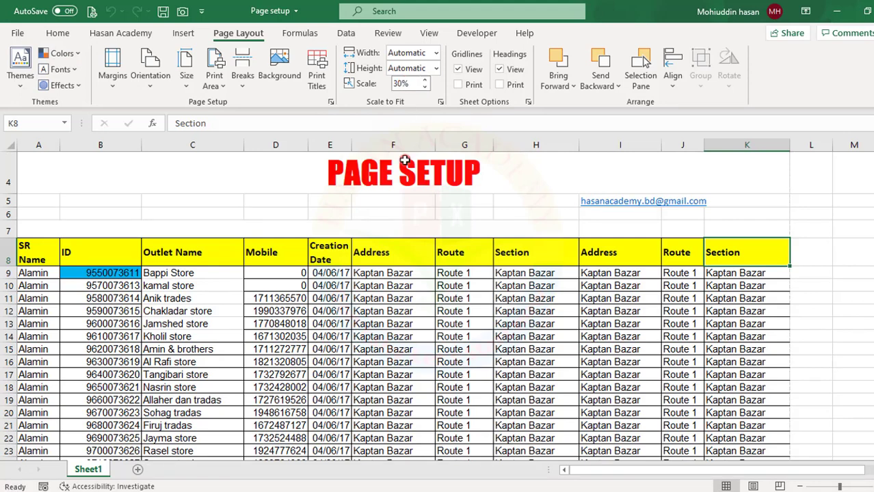
pyautogui.click(393, 309)
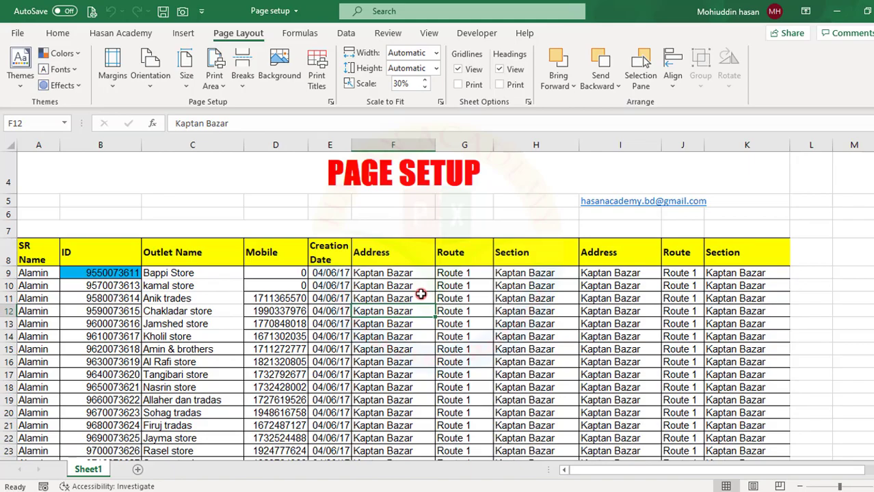
pyautogui.hotkey('ctrl', 'p')
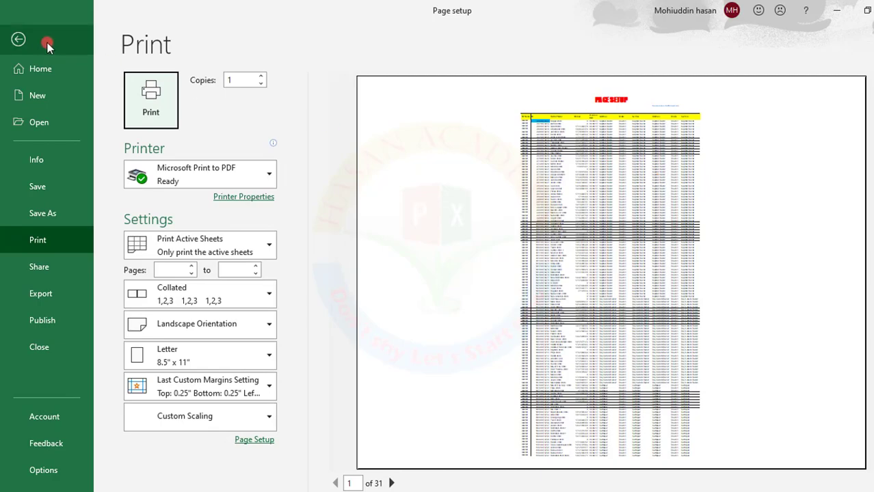
pyautogui.click(18, 39)
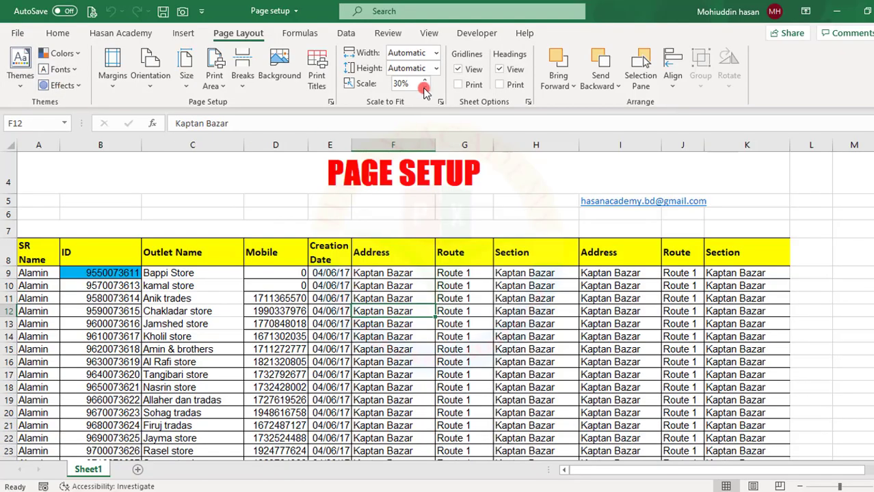
# - Restore the sheet's print scale to 80%
pyautogui.doubleClick(398, 83)
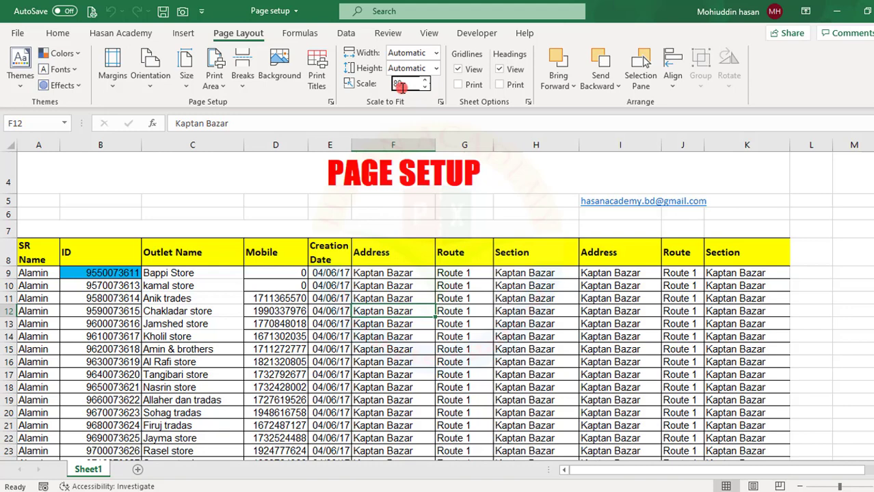
pyautogui.write('80')
pyautogui.click(464, 298)
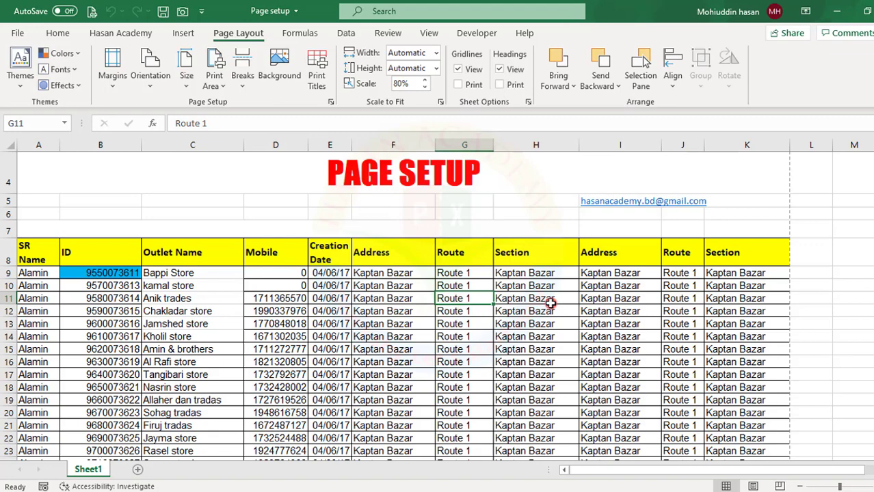
pyautogui.click(329, 103)
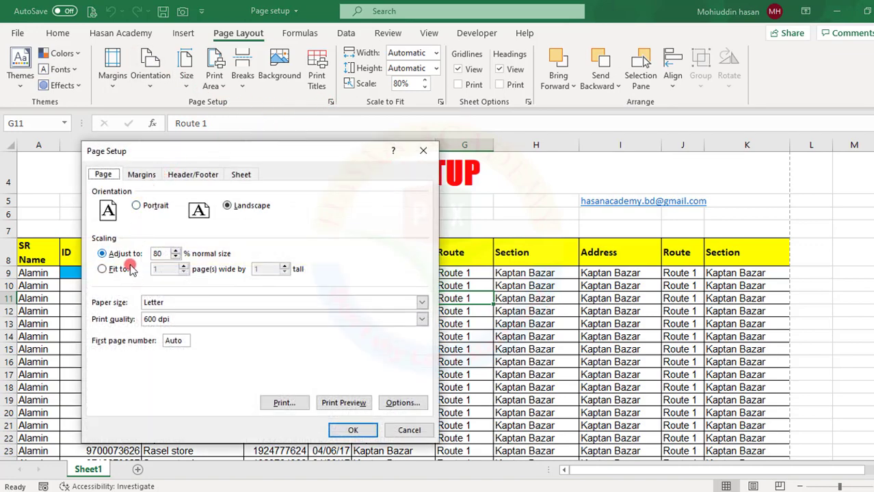
pyautogui.click(100, 270)
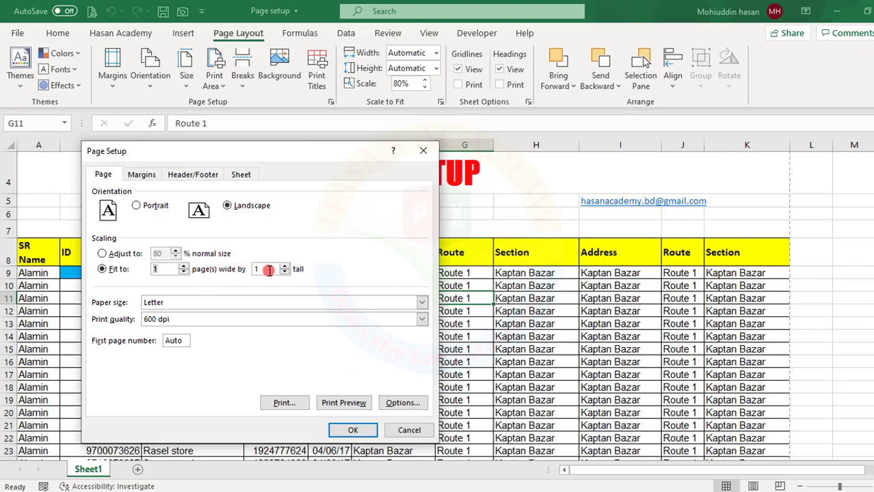
pyautogui.click(411, 433)
pyautogui.click(391, 323)
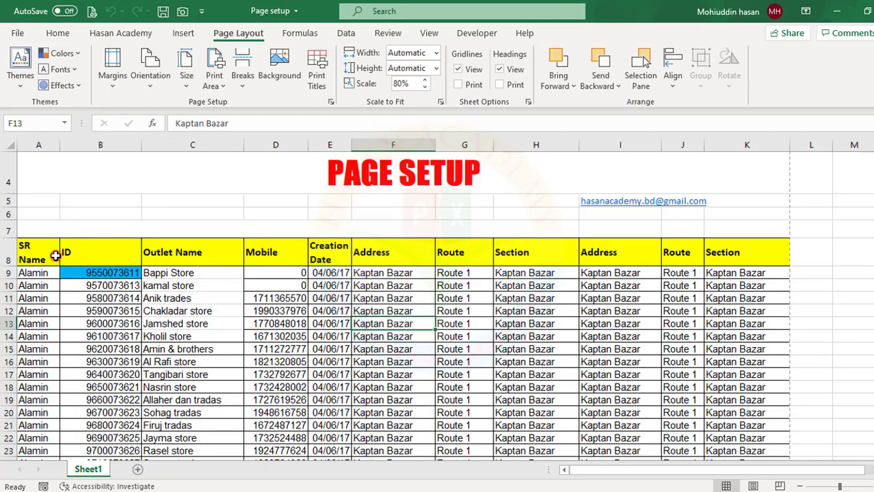
# - Copy the whole outlet table A8:K4124, including its header row, and paste the duplicate starting at cell M8
pyautogui.moveTo(55, 256); pyautogui.dragTo(749, 438)
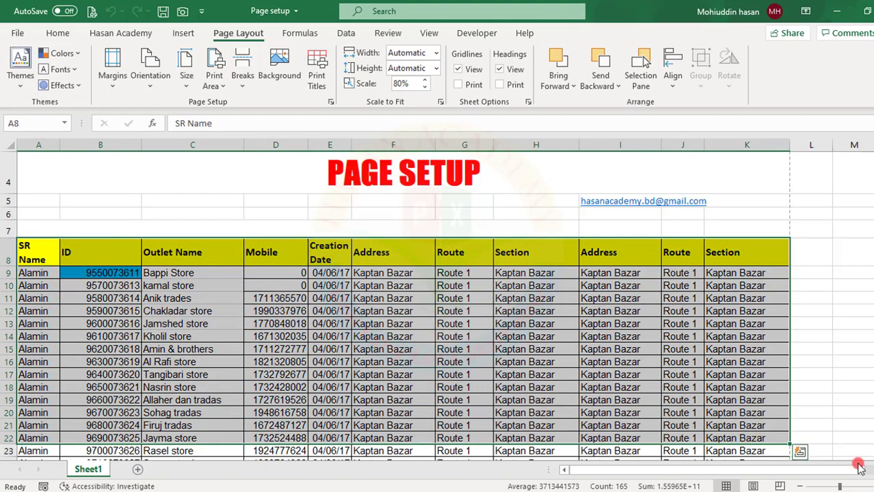
pyautogui.moveTo(855, 467); pyautogui.dragTo(845, 460)
pyautogui.hotkey('ctrl', 'c')
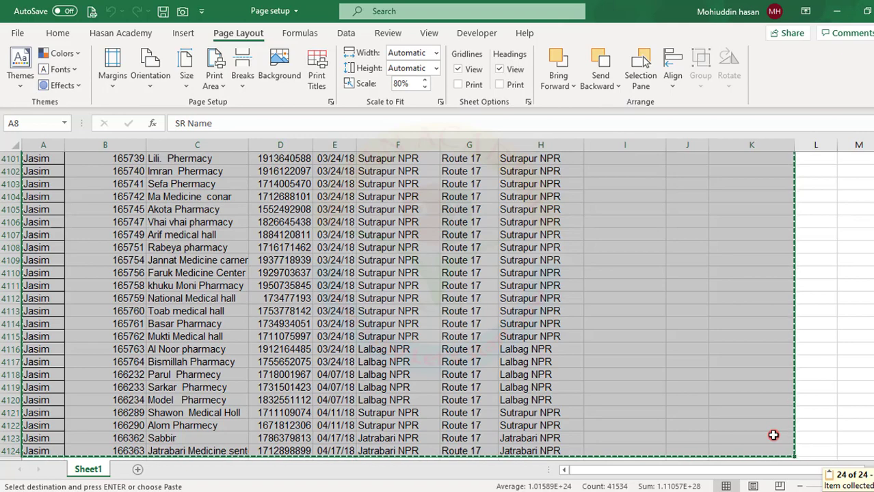
pyautogui.press('Up')
pyautogui.press('Down')
pyautogui.press('Right')
pyautogui.press('Right')
pyautogui.press('Right')
pyautogui.press('Right')
pyautogui.press('Right')
pyautogui.press('Right')
pyautogui.press('Right')
pyautogui.press('Right')
pyautogui.press('Right')
pyautogui.press('Right')
pyautogui.press('Right')
pyautogui.press('Right')
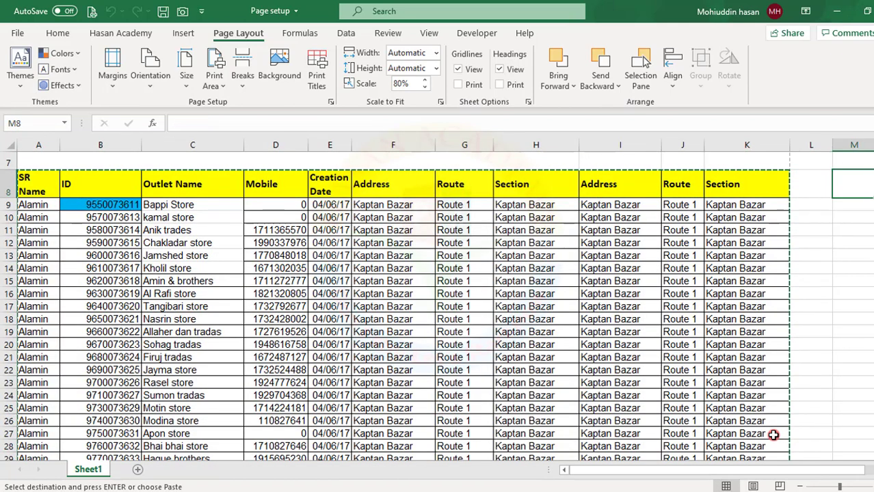
pyautogui.hotkey('ctrl', 'v')
# - Look over the duplicate table beside the original, check the sheet in the print preview, and return to the sheet
pyautogui.click(658, 307)
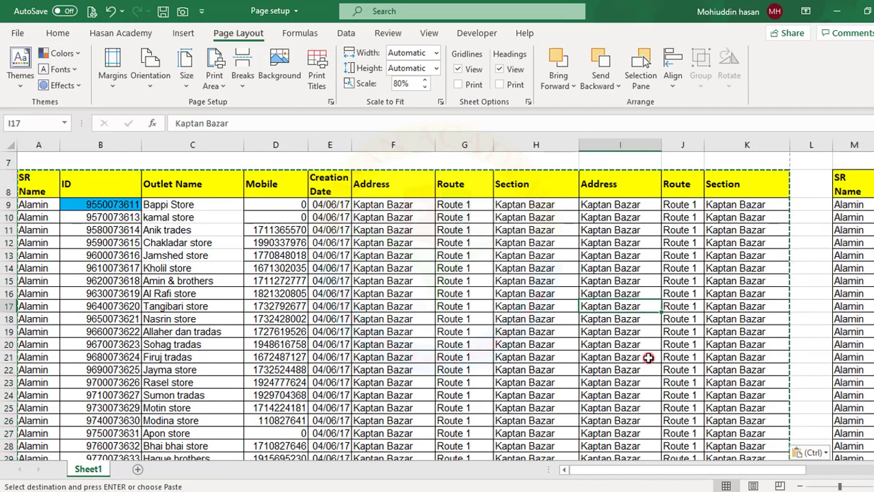
pyautogui.moveTo(664, 472); pyautogui.dragTo(812, 479)
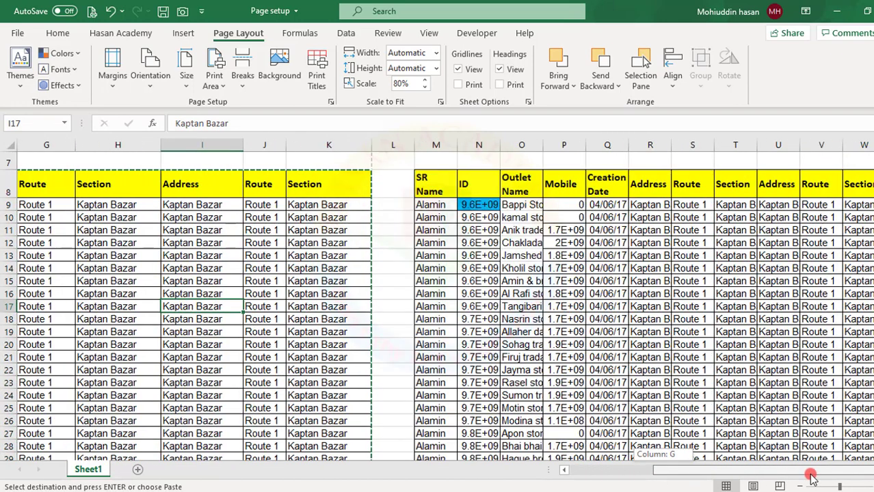
pyautogui.click(362, 292)
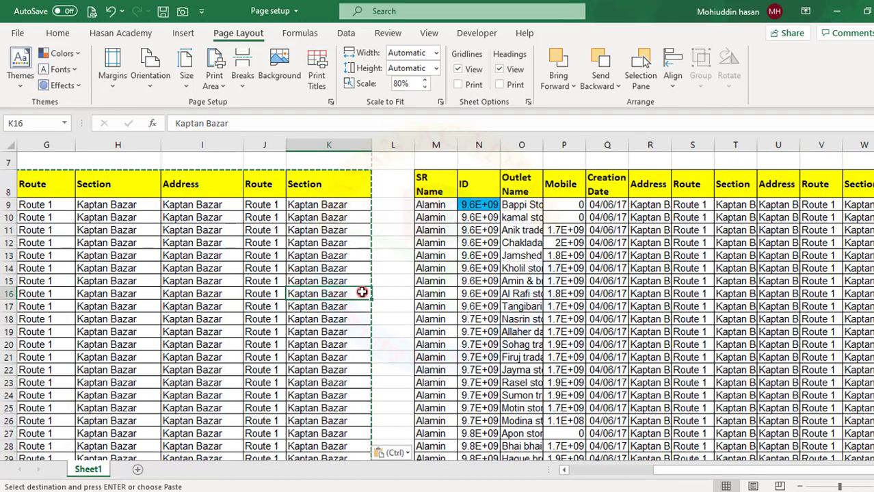
pyautogui.hotkey('ctrl', 'p')
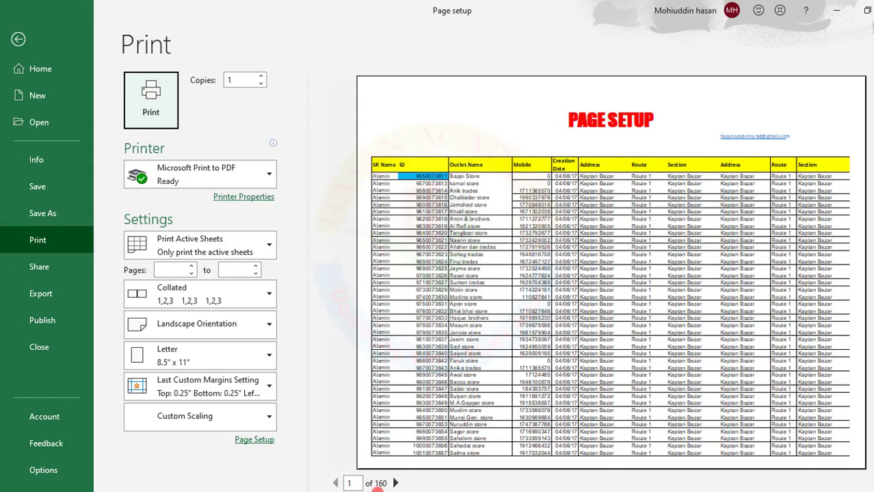
pyautogui.click(26, 42)
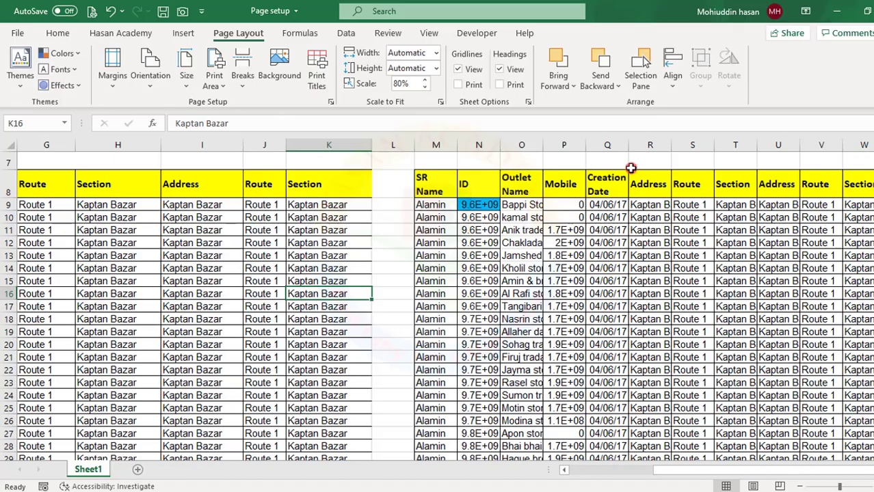
# - Switch the sheet to Page Break Preview and examine how the page breaks divide the two tables
pyautogui.click(562, 207)
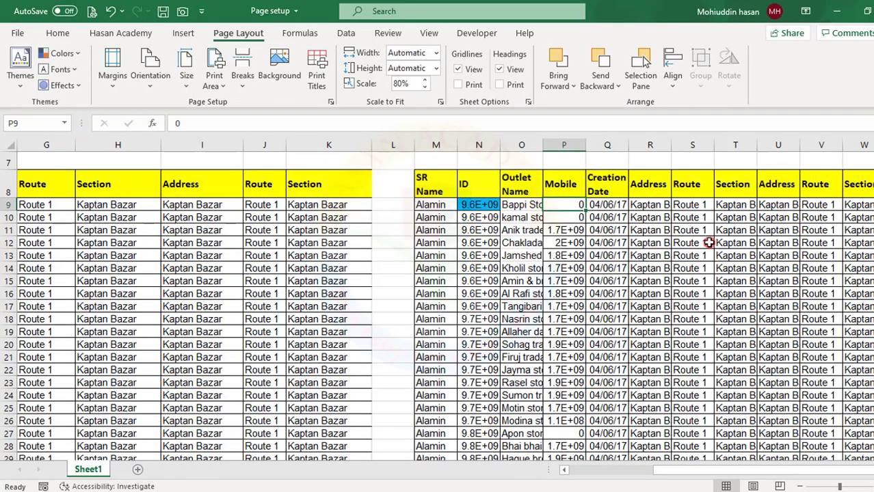
pyautogui.press('Right')
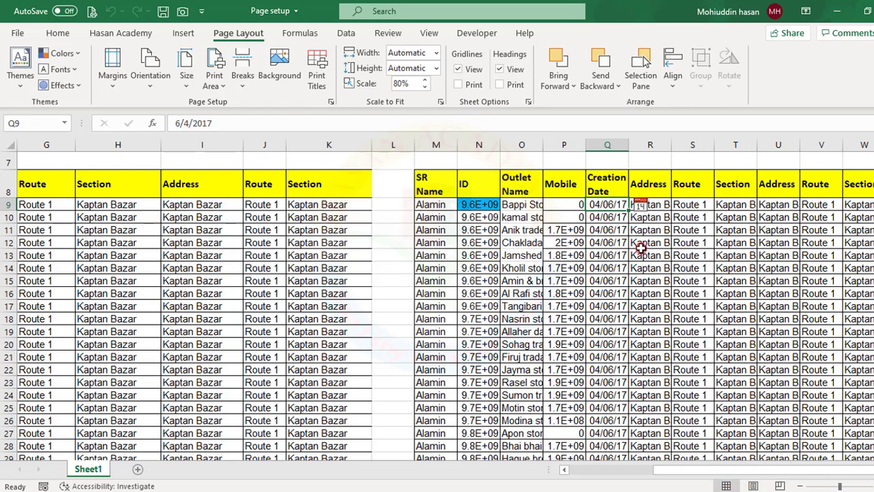
pyautogui.click(779, 486)
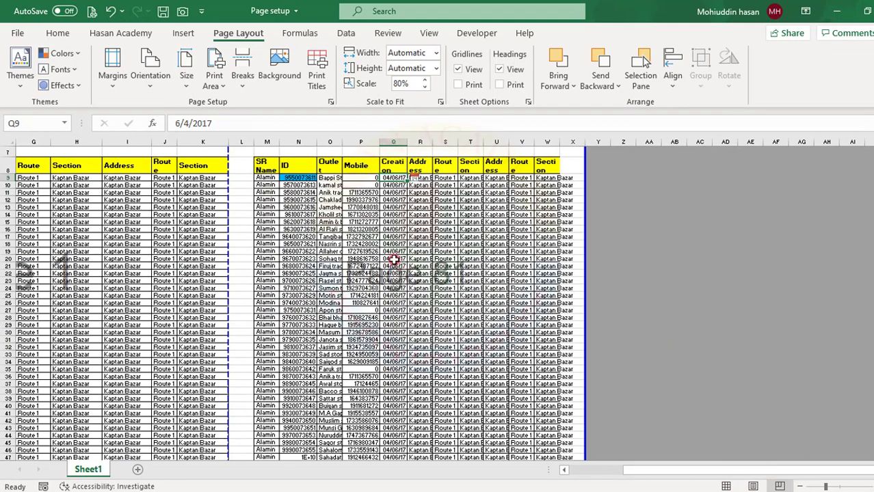
pyautogui.click(437, 176)
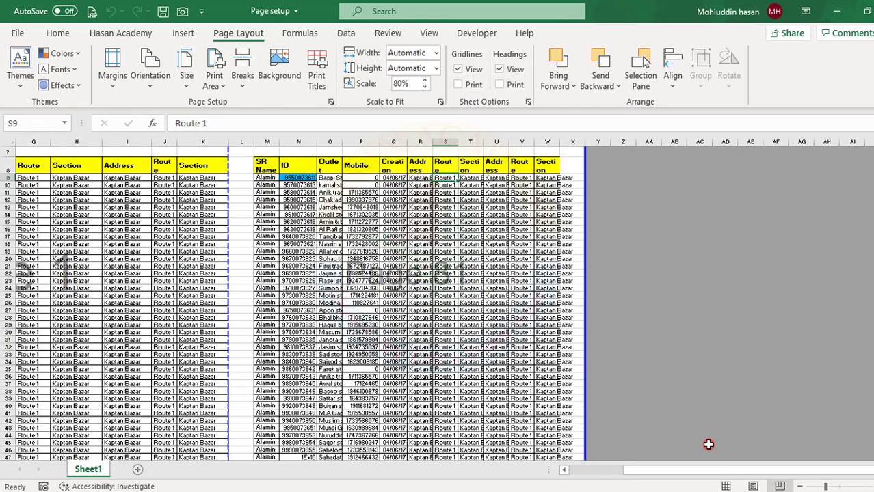
pyautogui.moveTo(702, 472); pyautogui.dragTo(639, 479)
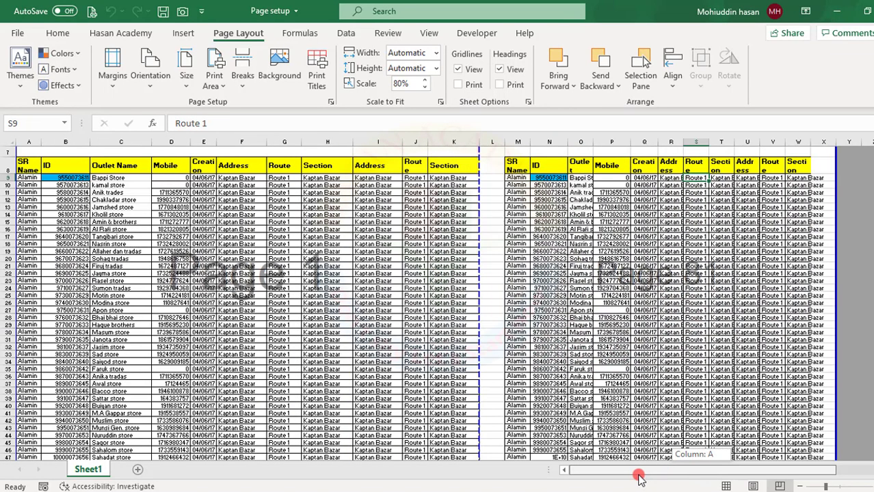
pyautogui.click(279, 274)
pyautogui.scroll(-18, 311, 286)
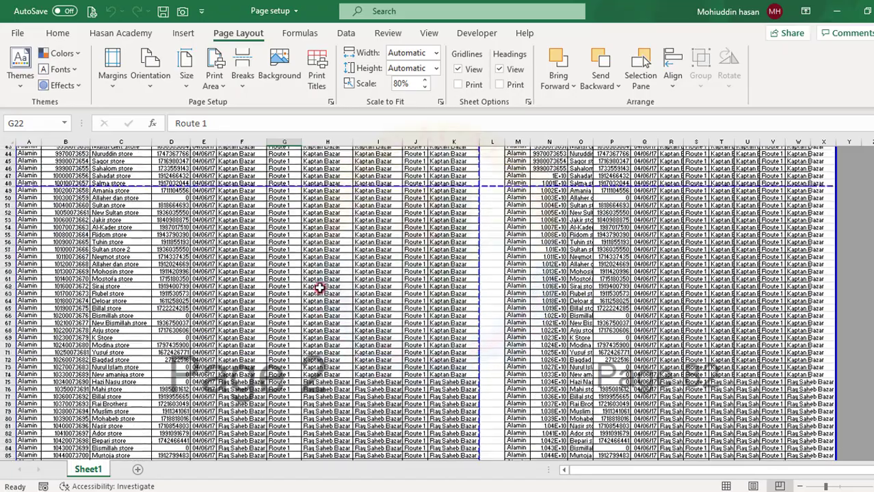
pyautogui.scroll(20, 319, 288)
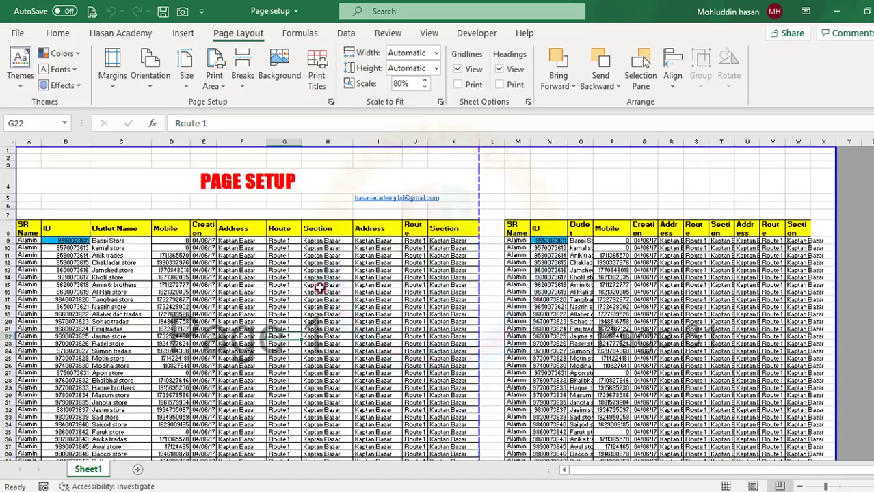
pyautogui.click(592, 263)
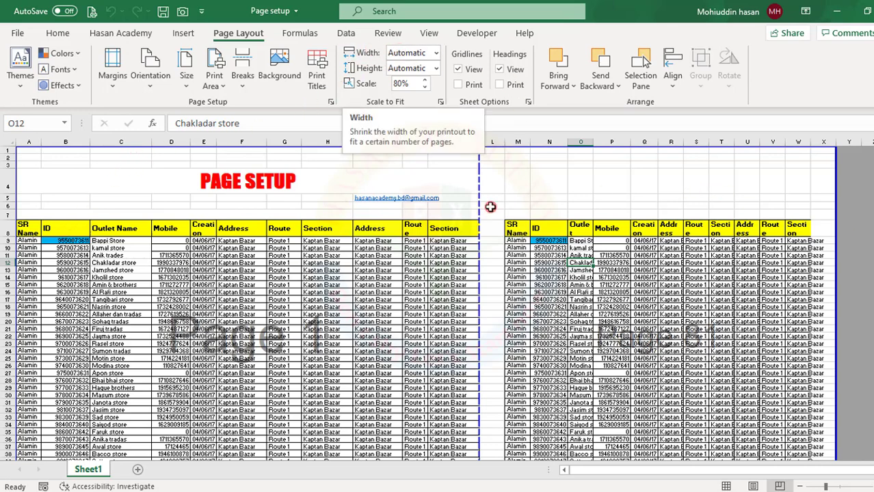
# - Set the printout's Width to 1 page so both tables fit across a single page
pyautogui.click(436, 54)
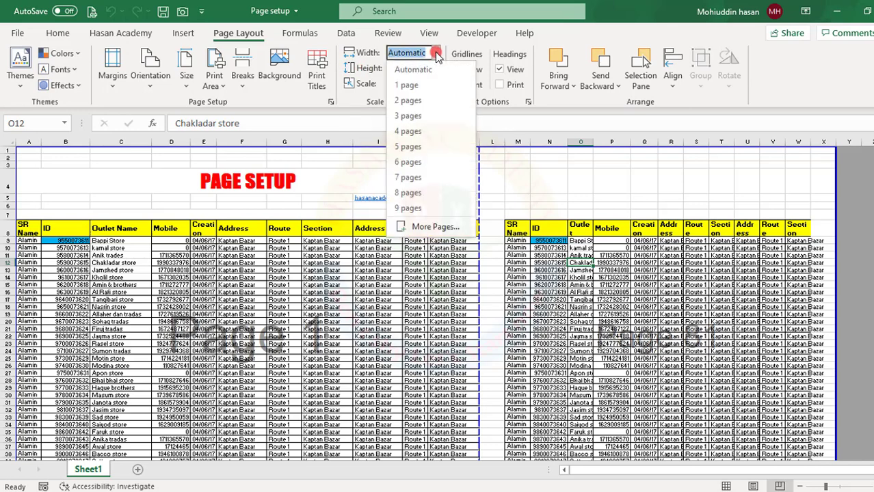
pyautogui.click(654, 261)
pyautogui.moveTo(530, 178); pyautogui.dragTo(760, 197)
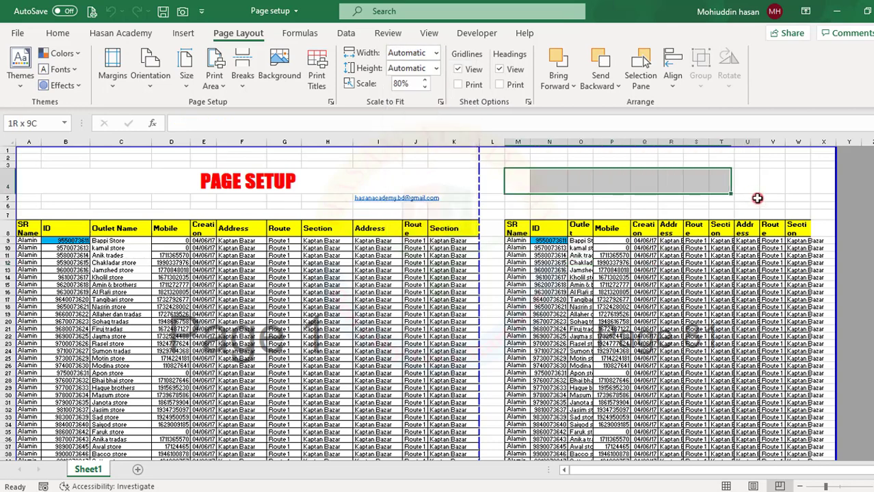
pyautogui.click(170, 188)
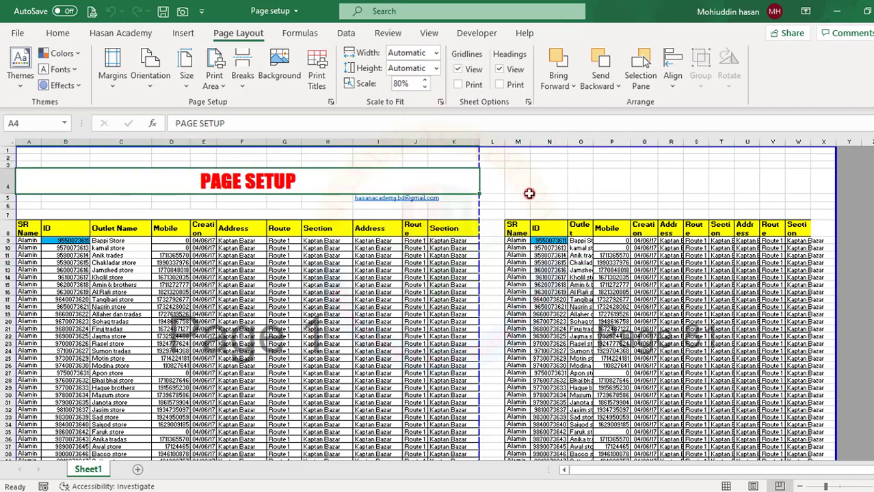
pyautogui.moveTo(510, 181); pyautogui.dragTo(752, 191)
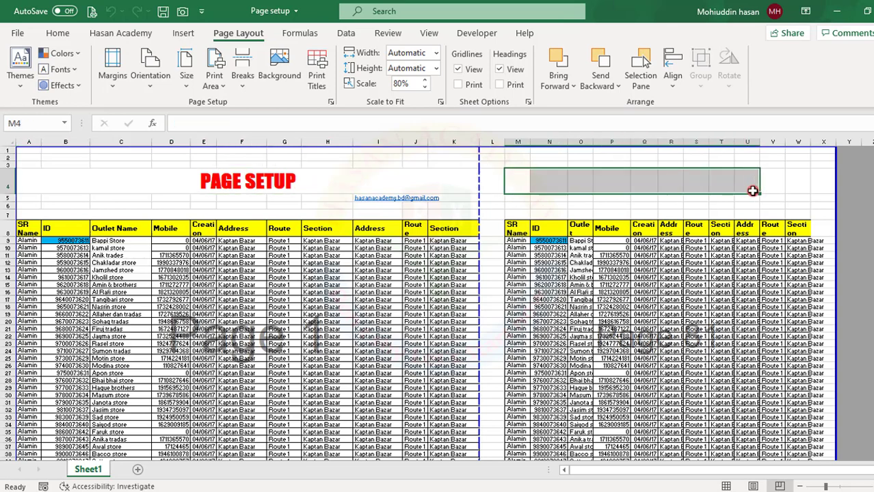
pyautogui.click(436, 54)
pyautogui.click(418, 74)
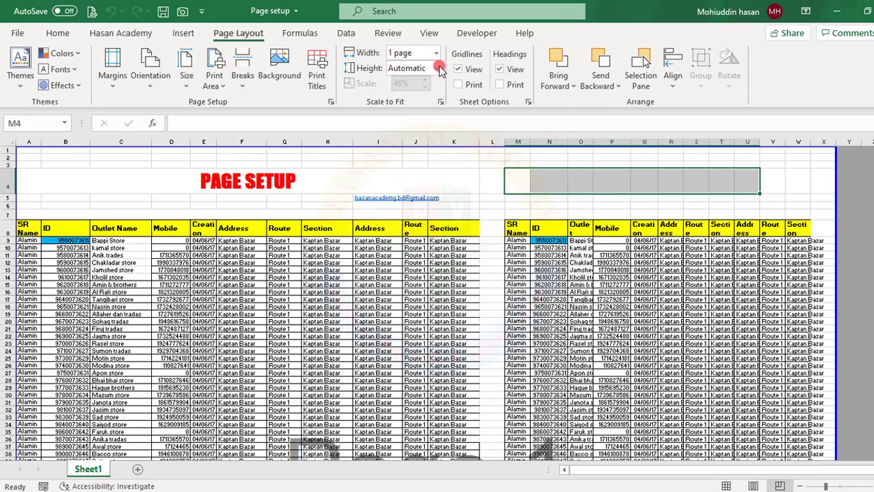
# - Check the one-page-wide layout of both tables in the print preview and return to the sheet
pyautogui.click(430, 250)
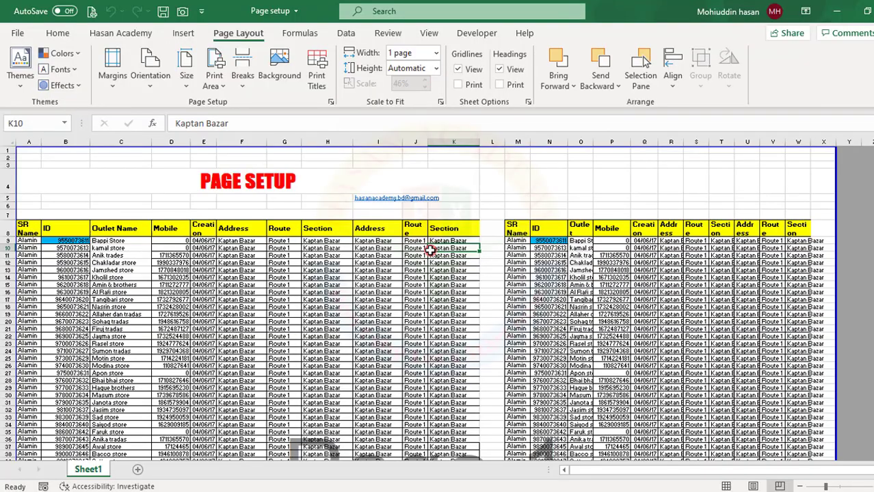
pyautogui.hotkey('ctrl', 'p')
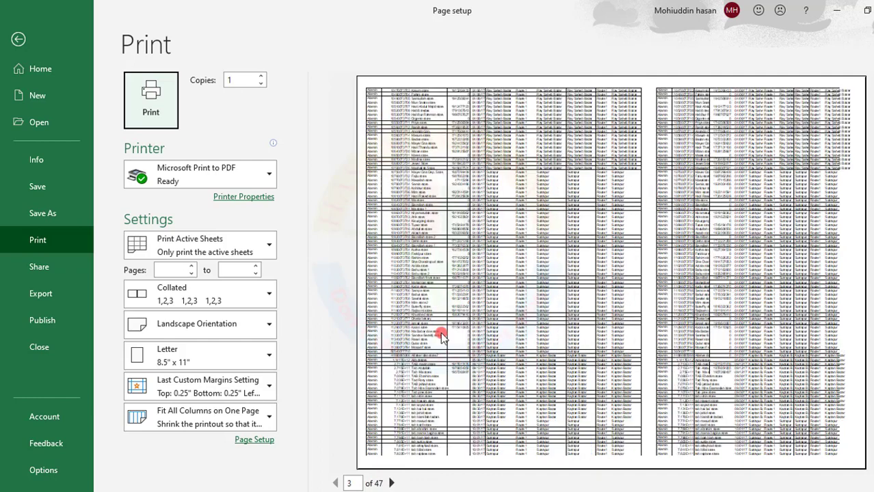
pyautogui.click(19, 39)
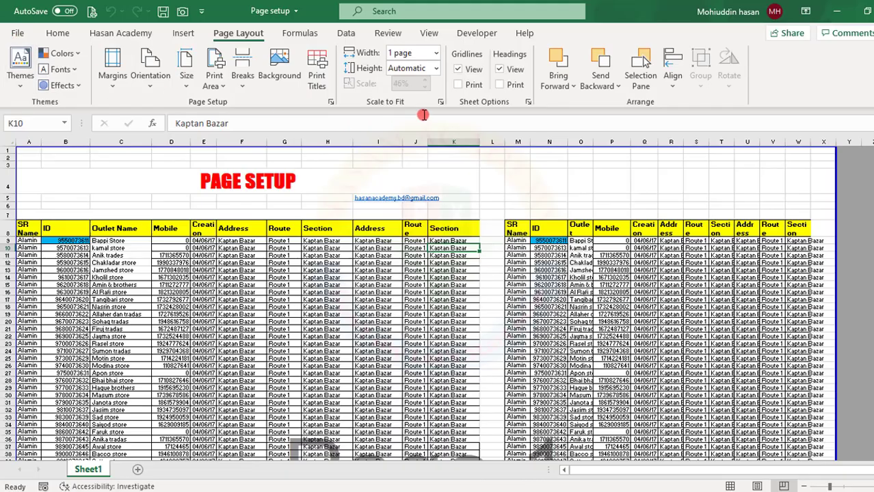
# - Set the printout's Width back to Automatic
pyautogui.click(438, 53)
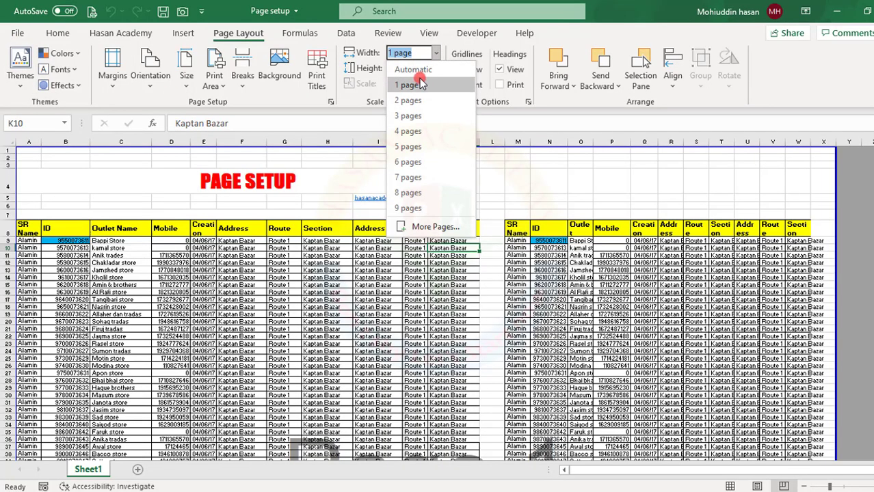
pyautogui.click(412, 69)
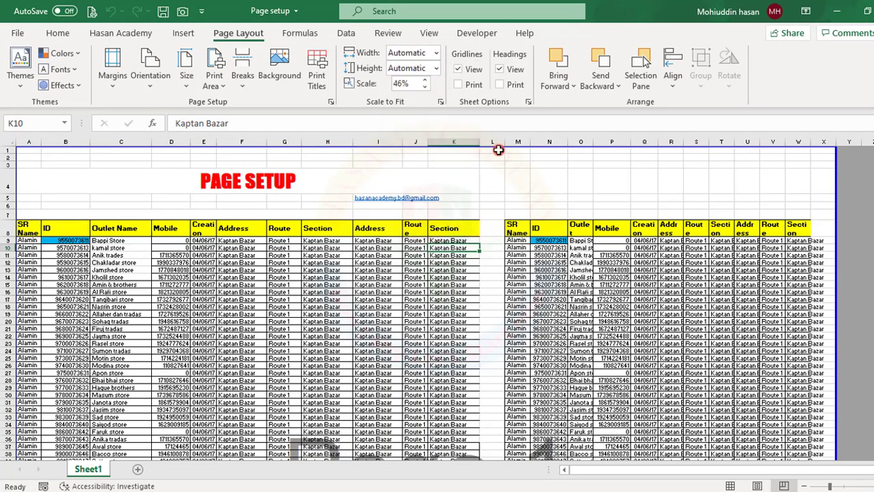
pyautogui.click(490, 240)
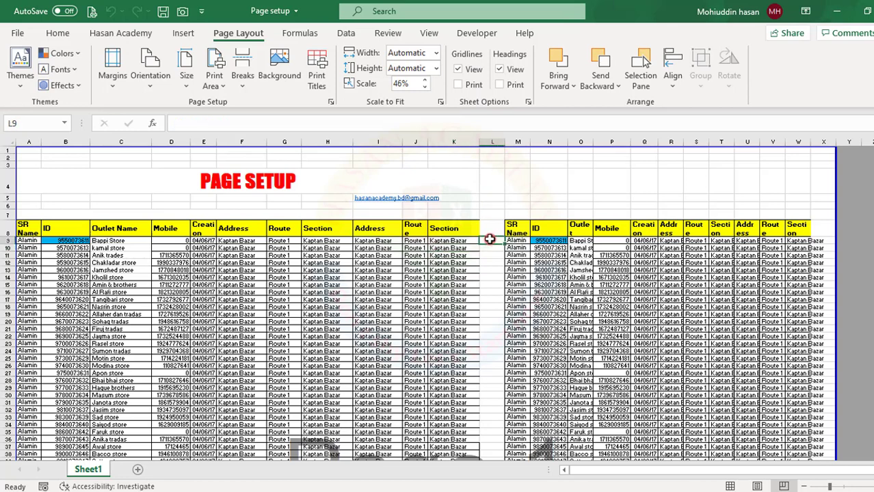
pyautogui.click(526, 256)
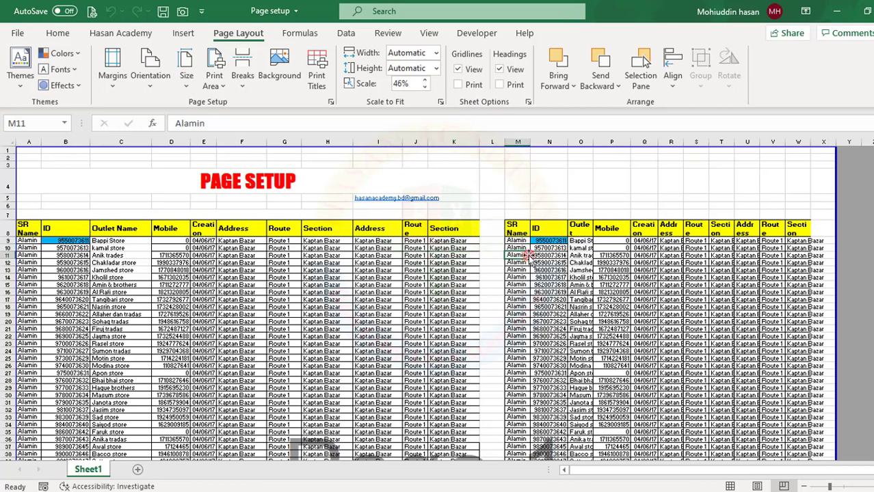
# - Adjust the zoom of the Page Break Preview and examine the page layout around the two tables
pyautogui.click(848, 486)
pyautogui.click(846, 485)
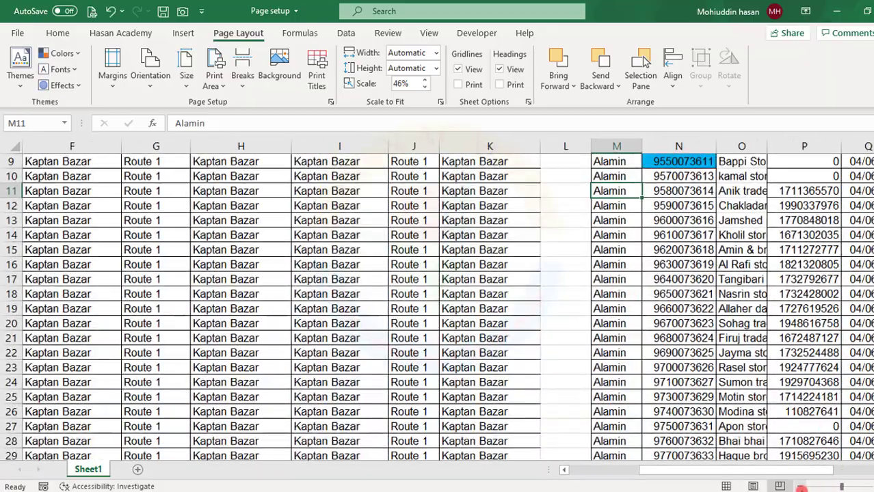
pyautogui.click(800, 487)
pyautogui.click(800, 486)
pyautogui.click(800, 486)
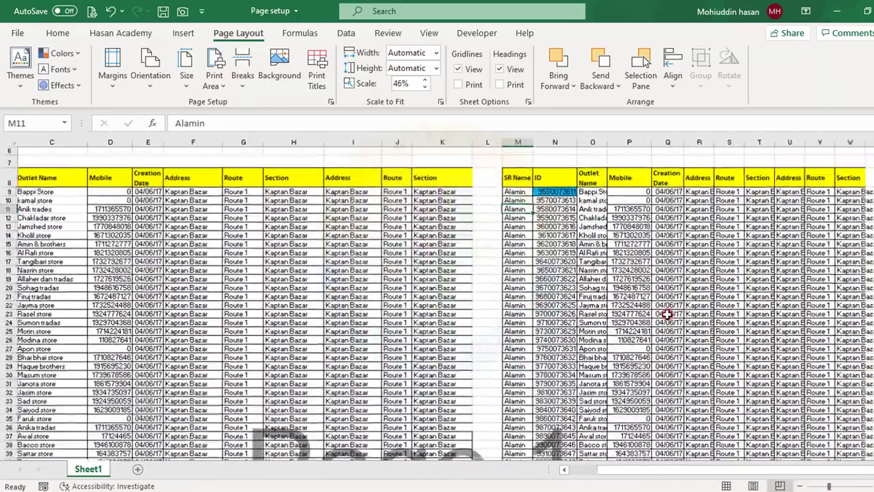
pyautogui.click(581, 268)
pyautogui.scroll(3, 574, 253)
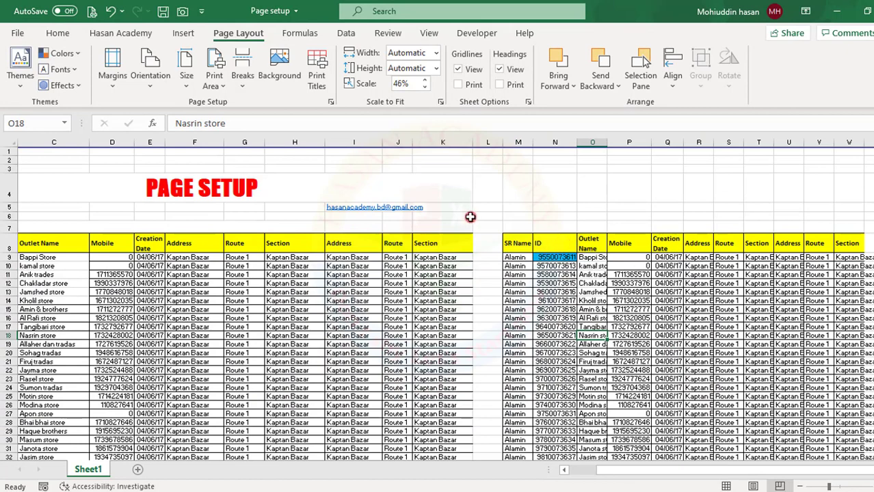
pyautogui.click(587, 207)
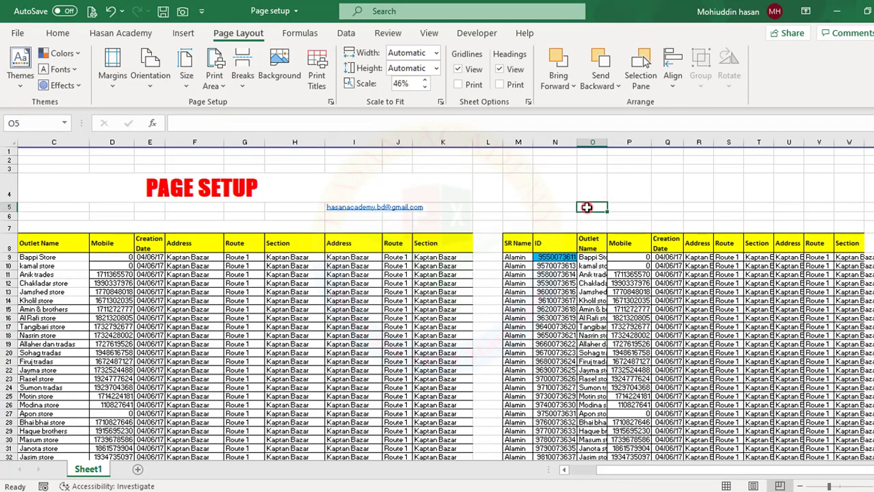
# - Fit the printout's Width to 1 page again in place of the manual scale percentage
pyautogui.click(401, 83)
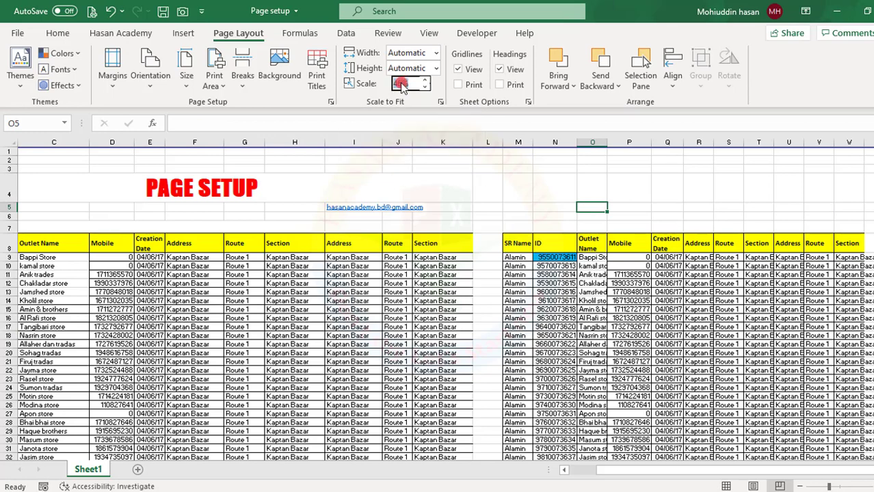
pyautogui.click(436, 54)
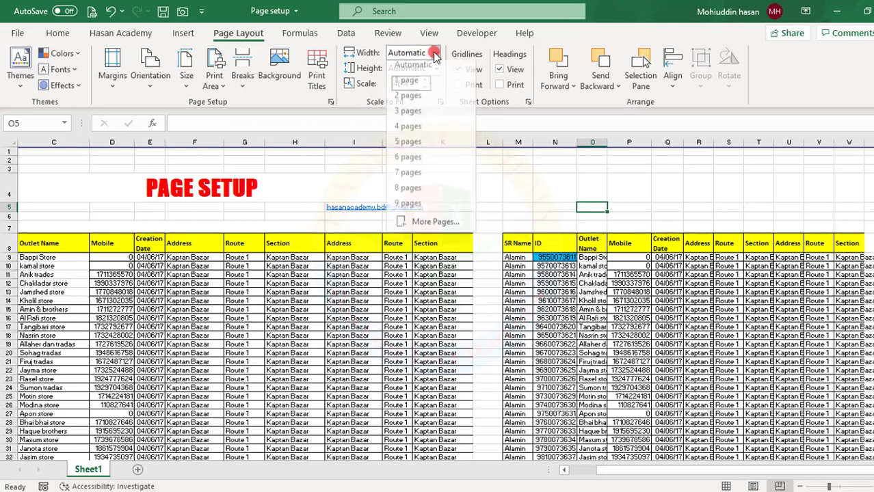
pyautogui.click(414, 87)
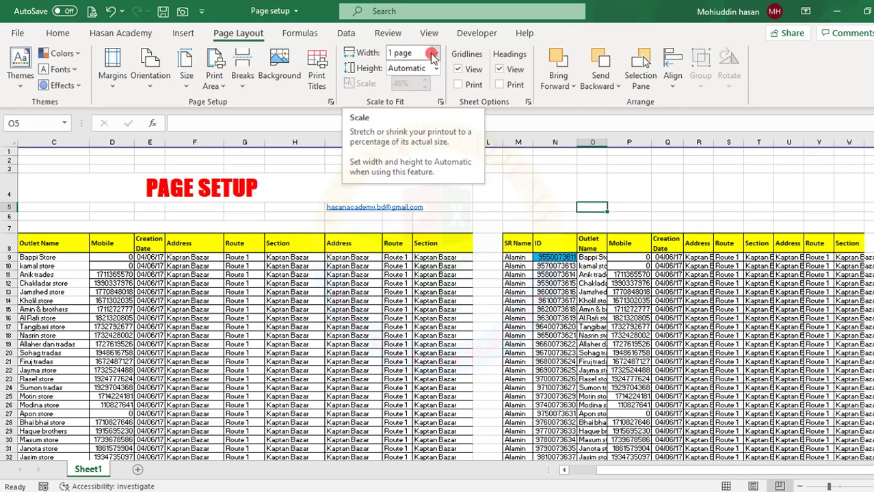
# - Set the printout's Width back to Automatic and its manual scale to 80%
pyautogui.click(436, 55)
pyautogui.click(410, 69)
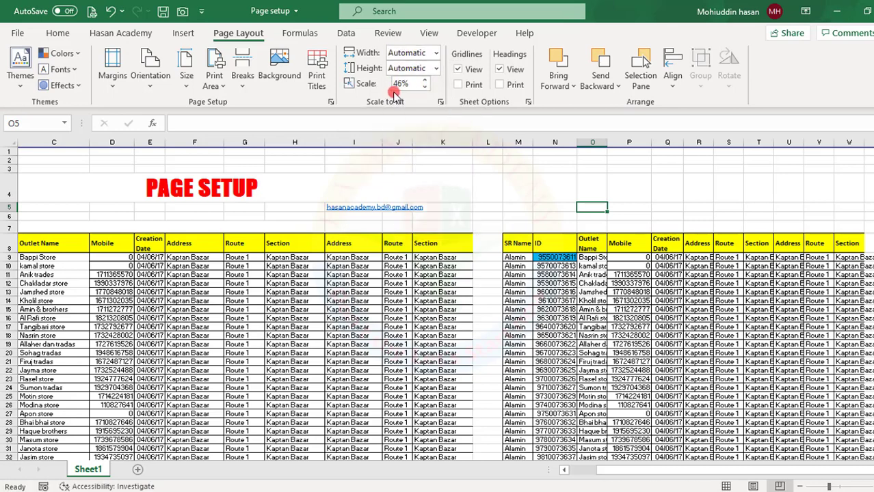
pyautogui.doubleClick(402, 84)
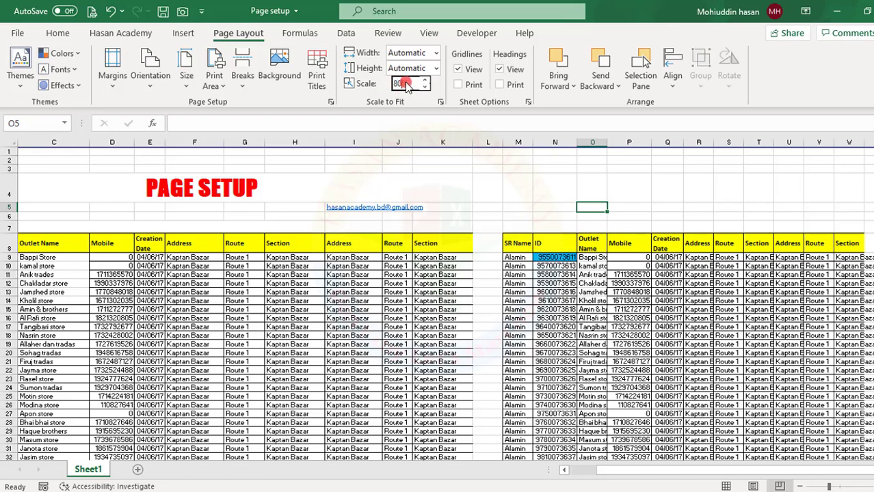
pyautogui.write('80')
pyautogui.press('Return')
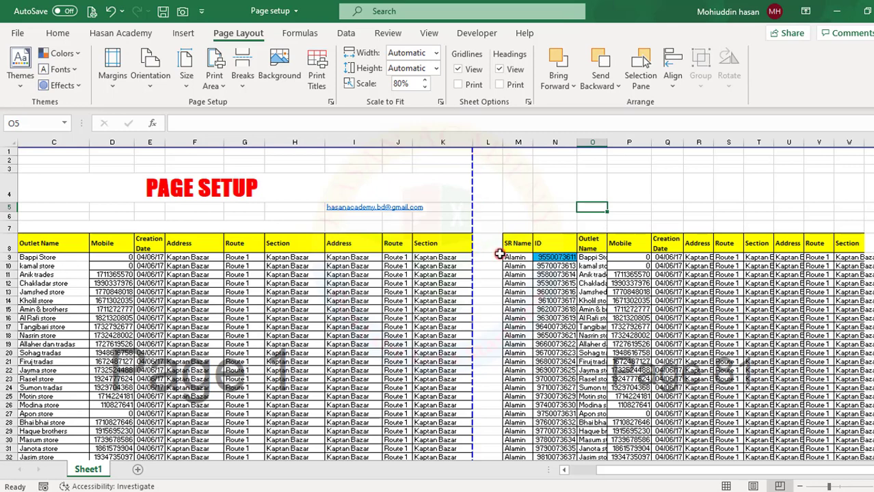
pyautogui.click(552, 282)
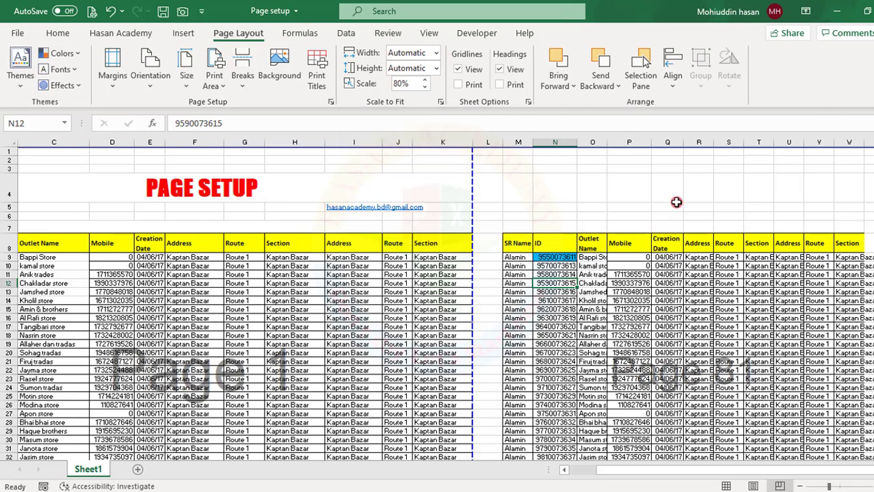
# - Look over the Width and Height page options and fit the printout's Width to 1 page
pyautogui.click(435, 53)
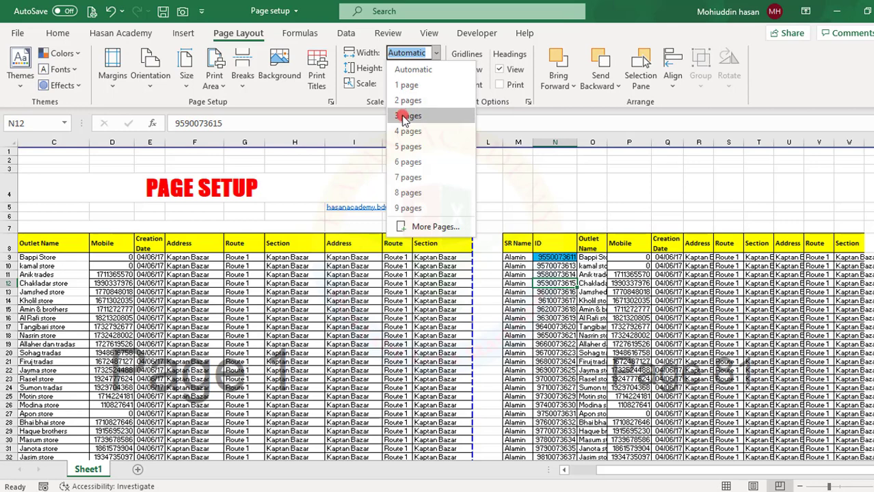
pyautogui.click(517, 195)
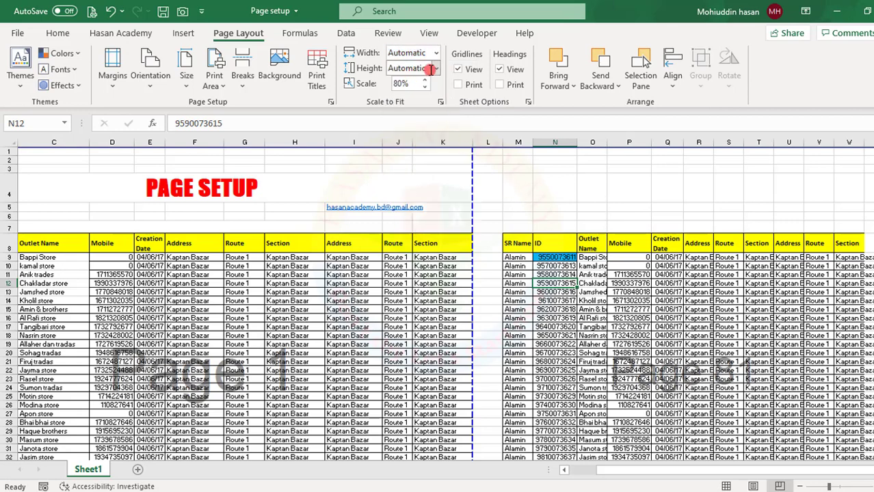
pyautogui.click(437, 68)
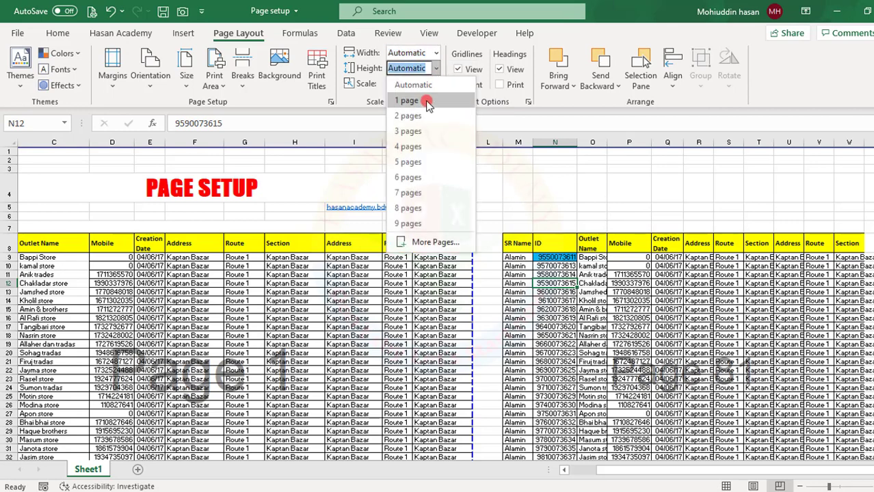
pyautogui.click(437, 54)
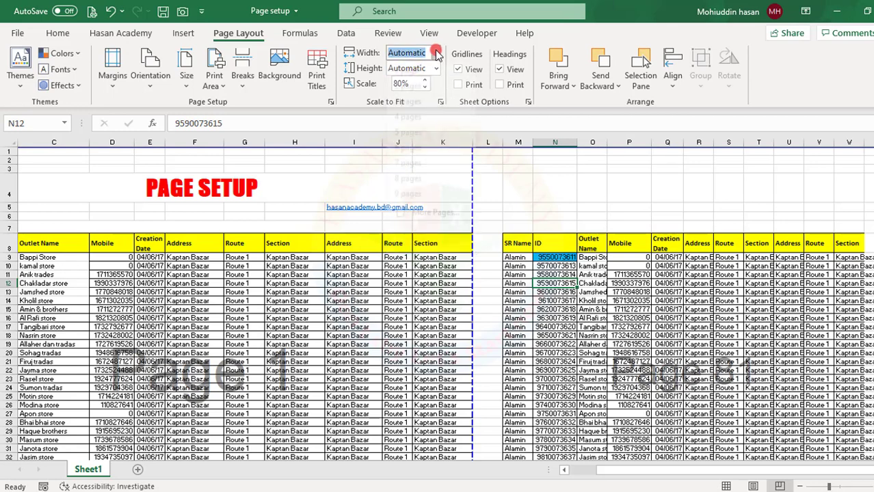
pyautogui.click(416, 90)
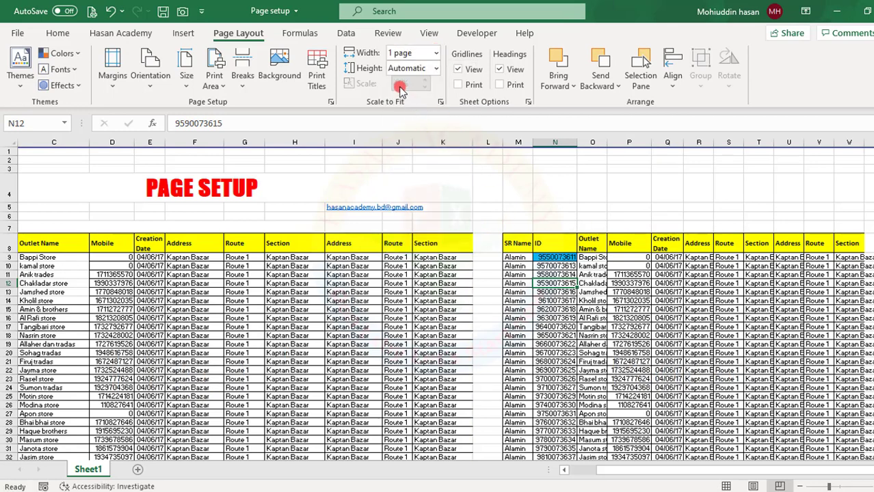
# - Look over the Height options, check the one-page-wide layout in the print preview, and return to the sheet
pyautogui.click(436, 69)
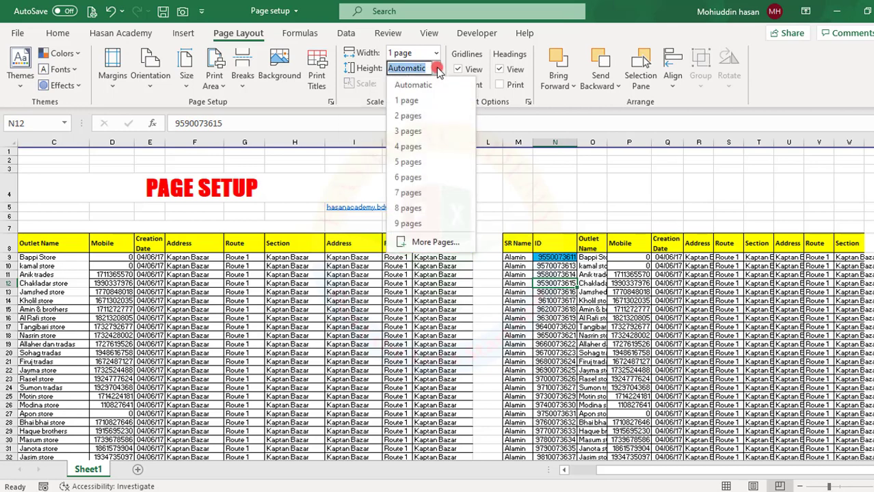
pyautogui.click(357, 345)
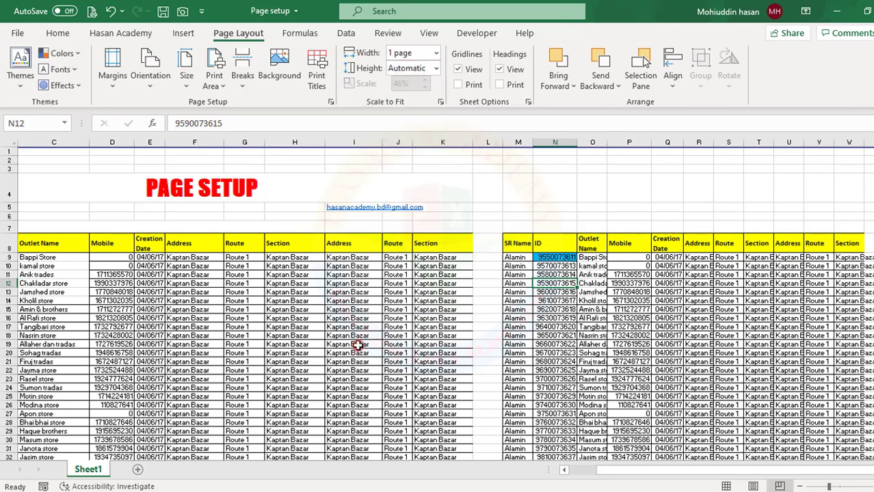
pyautogui.hotkey('ctrl', 'p')
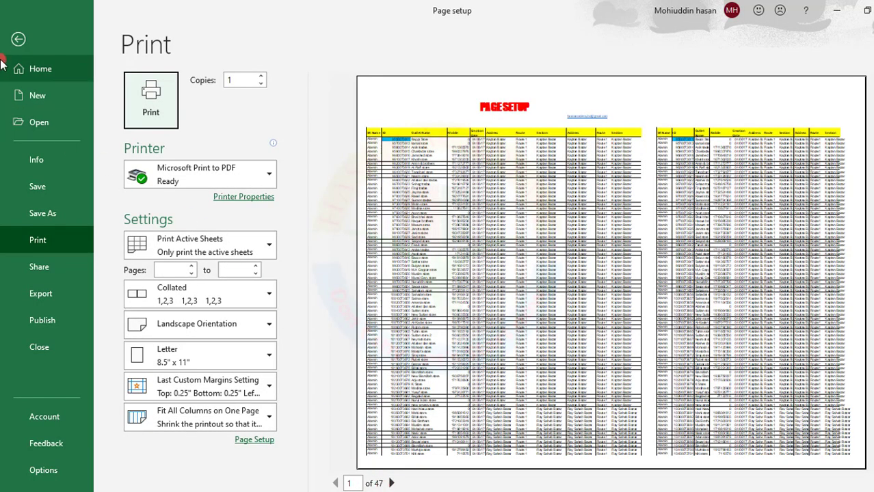
pyautogui.click(17, 40)
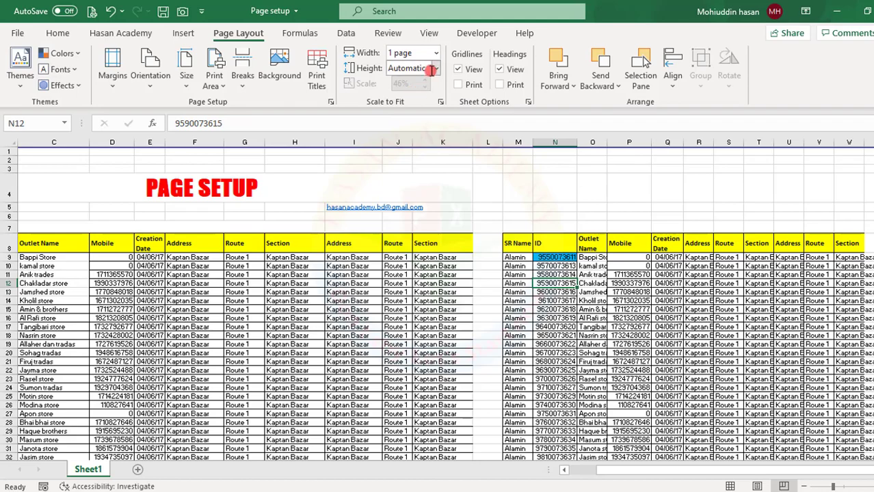
# - Fit the printout's Height to 1 page and look through the rows of both tables
pyautogui.click(436, 69)
pyautogui.click(431, 87)
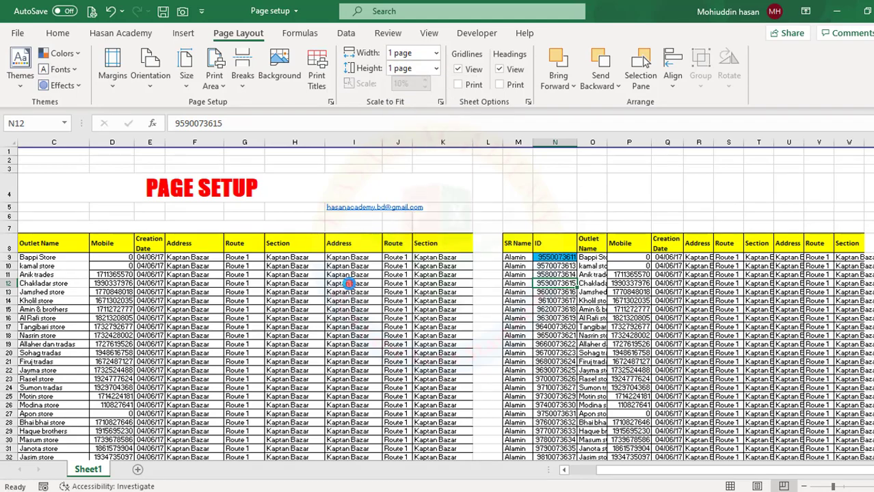
pyautogui.scroll(-20, 349, 283)
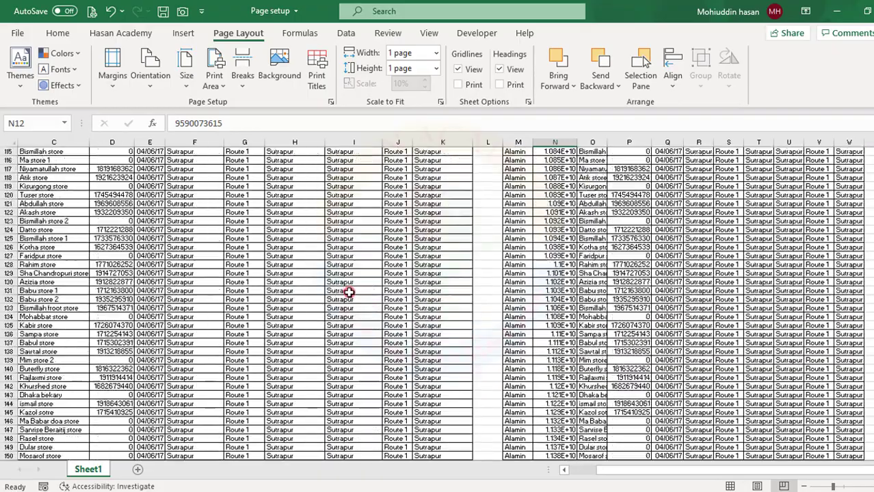
pyautogui.scroll(-20, 349, 292)
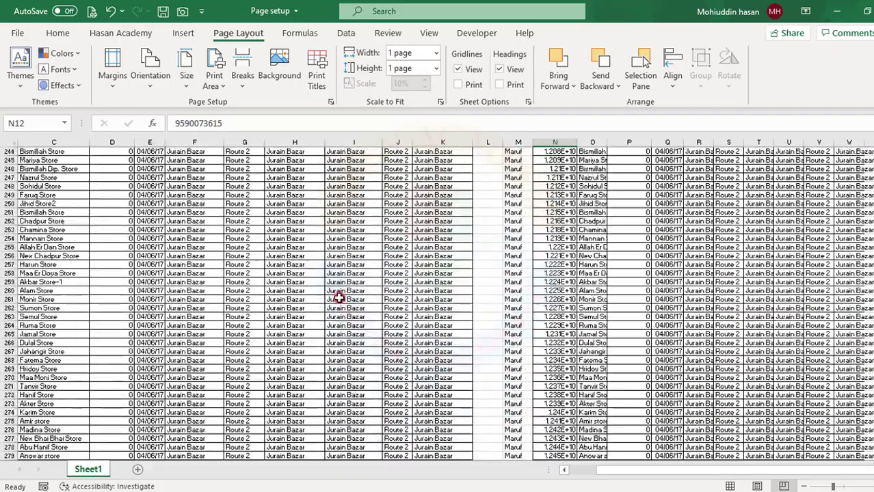
pyautogui.scroll(-14, 338, 296)
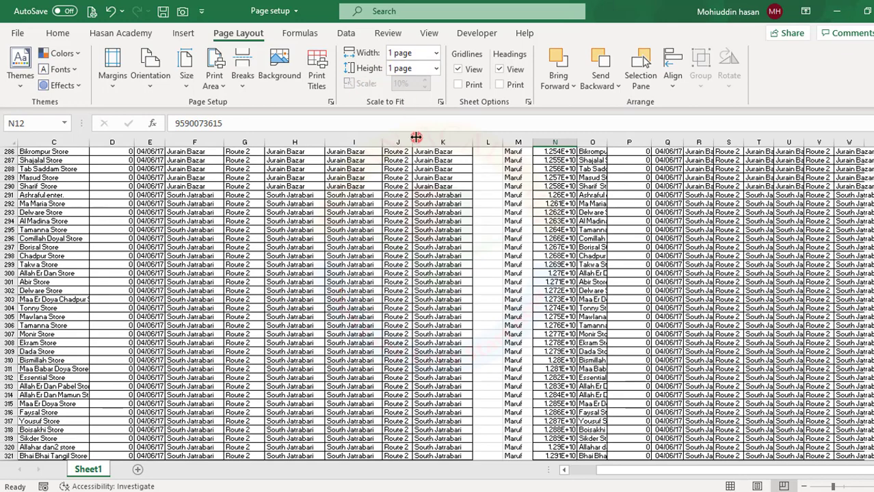
pyautogui.click(376, 248)
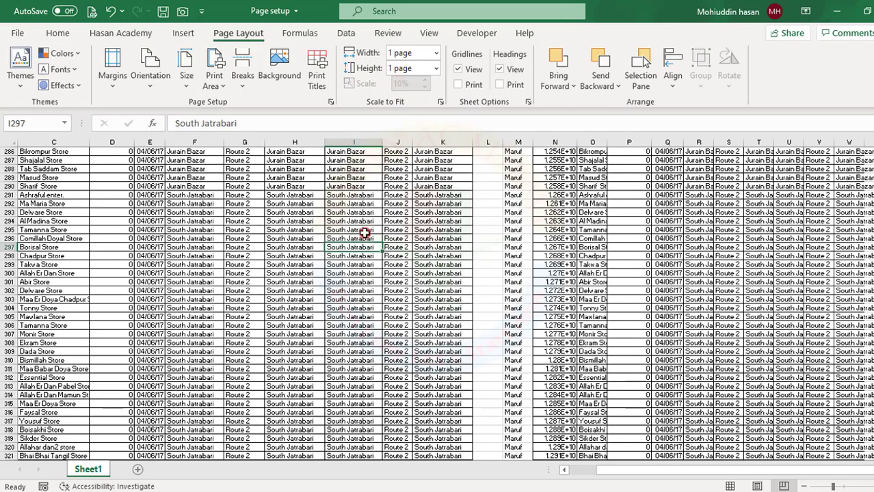
# - Check the layout with Width and Height at 1 page in the print preview and return to the start of the sheet
pyautogui.hotkey('ctrl', 'p')
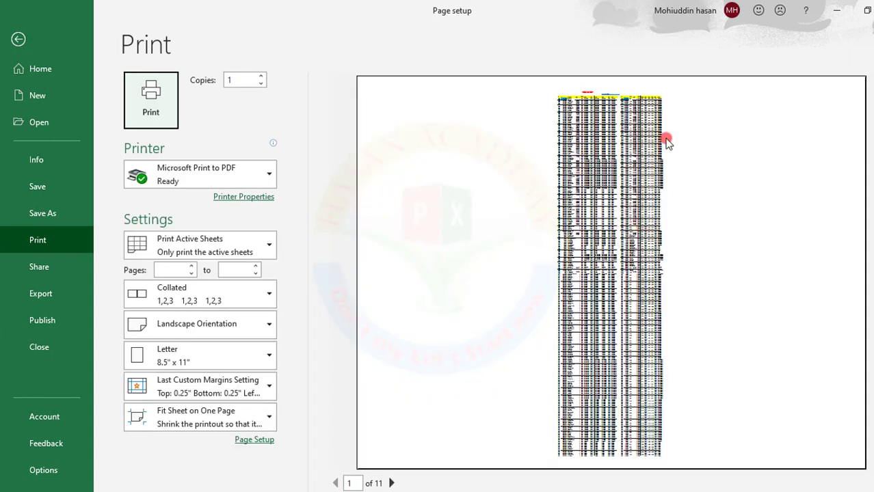
pyautogui.click(20, 40)
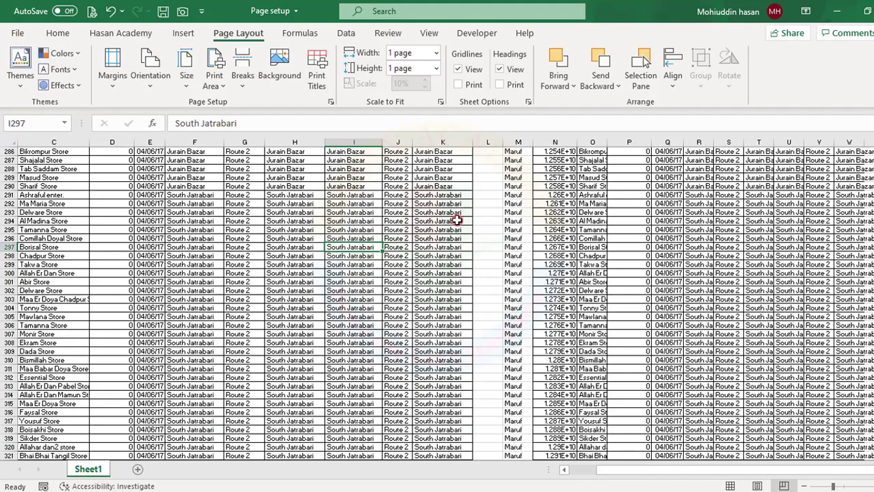
pyautogui.scroll(16, 458, 220)
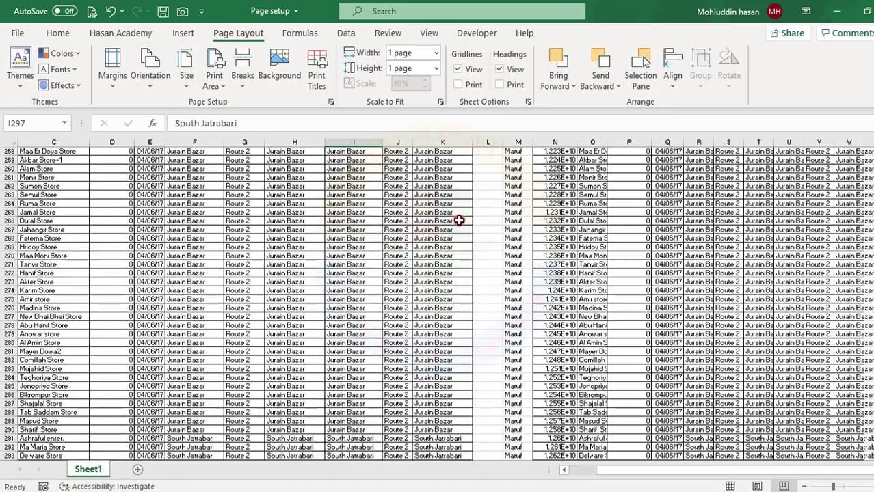
pyautogui.scroll(14, 458, 220)
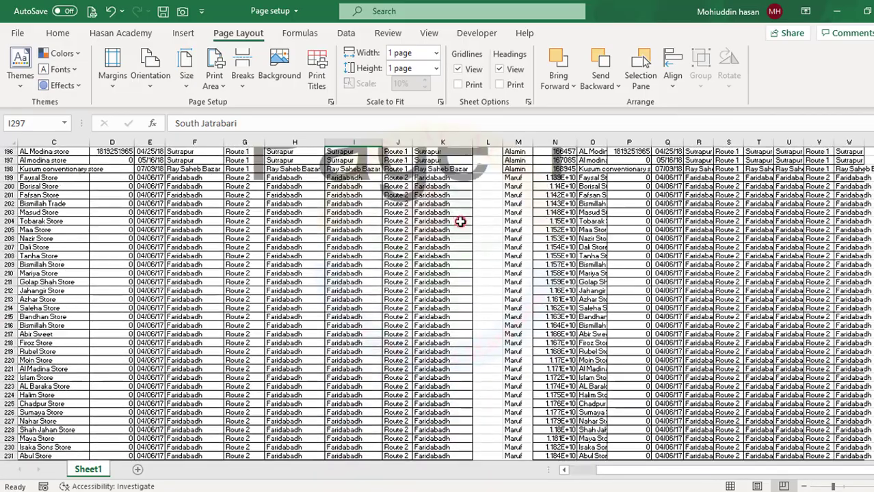
pyautogui.scroll(20, 556, 250)
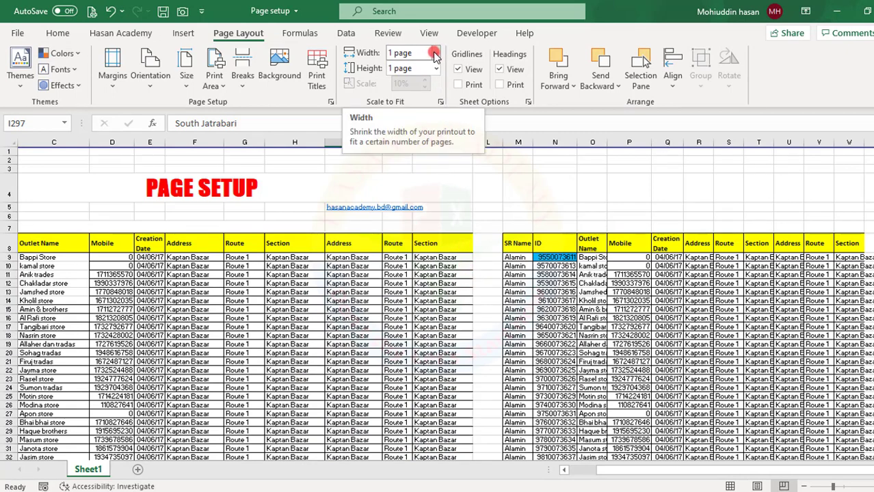
# - Examine the Fit to scaling and the paper size choices in the Page Setup dialog, and close it without changes
pyautogui.click(331, 102)
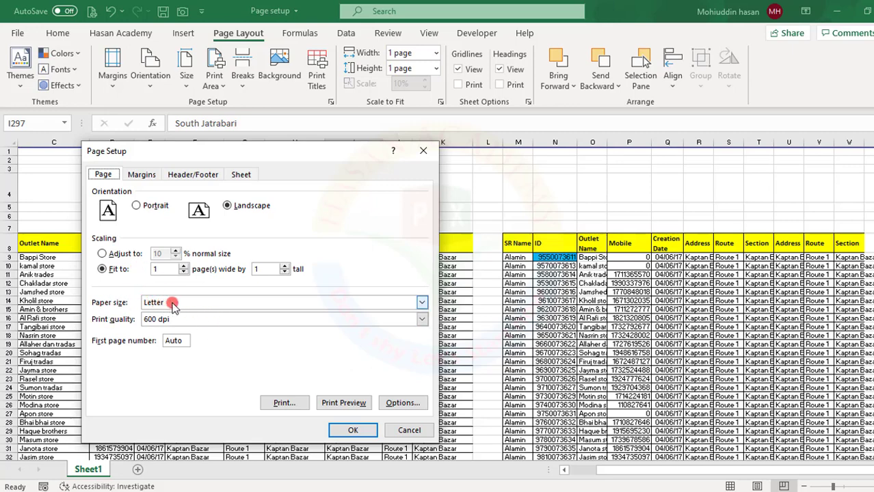
pyautogui.click(421, 303)
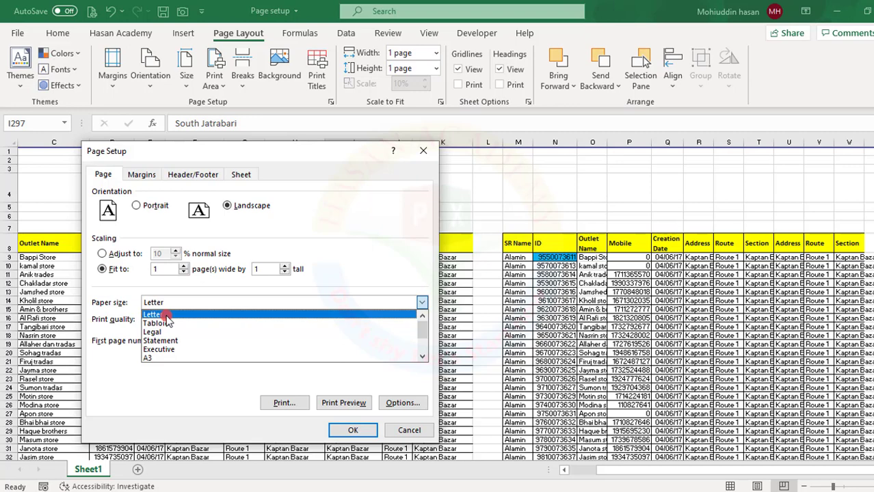
pyautogui.click(409, 430)
pyautogui.click(409, 430)
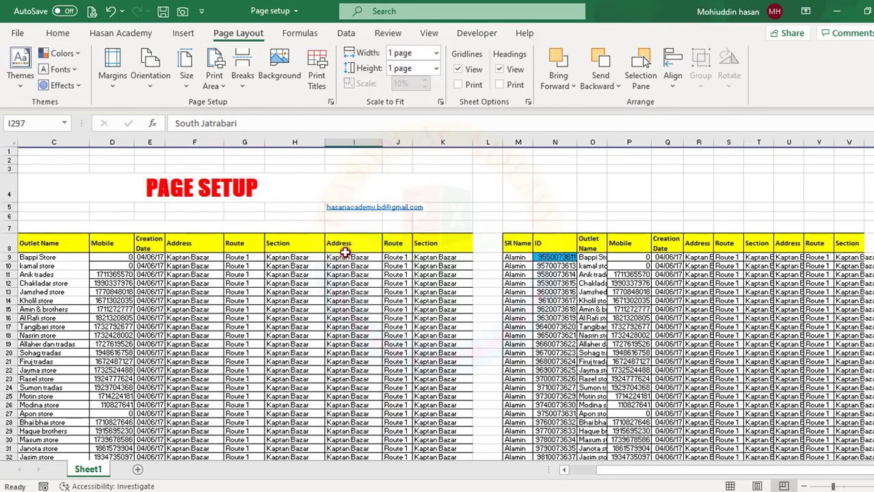
# - Set the printout's Width and Height to Automatic and its scale to 80%
pyautogui.click(433, 55)
pyautogui.click(443, 72)
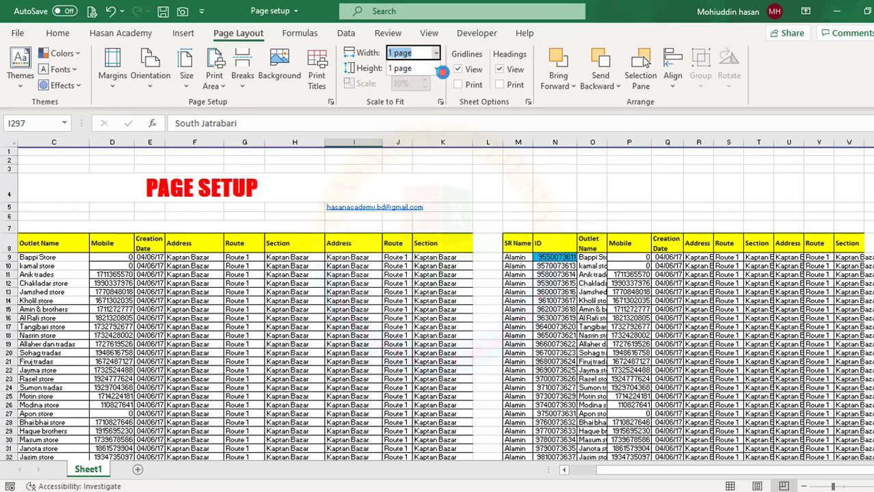
pyautogui.click(437, 68)
pyautogui.click(418, 83)
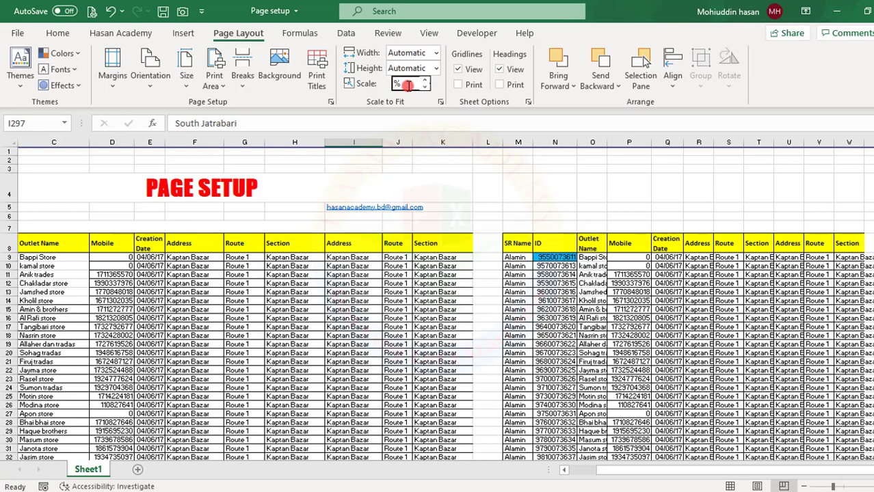
pyautogui.press('Return')
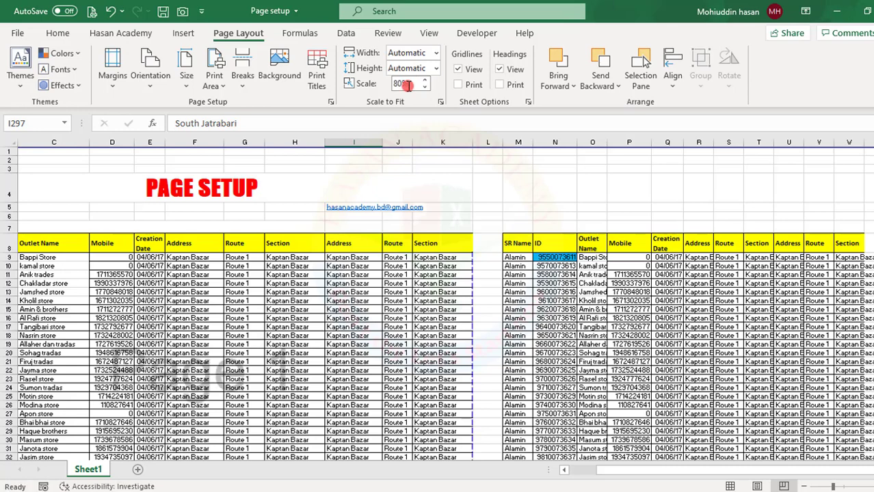
pyautogui.click(354, 301)
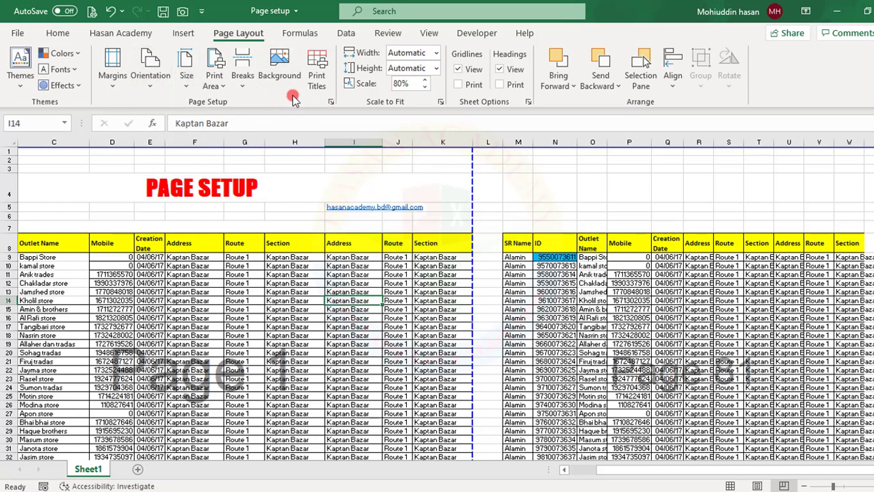
# - Look over the available paper sizes for the sheet and close the list without choosing another size
pyautogui.click(183, 86)
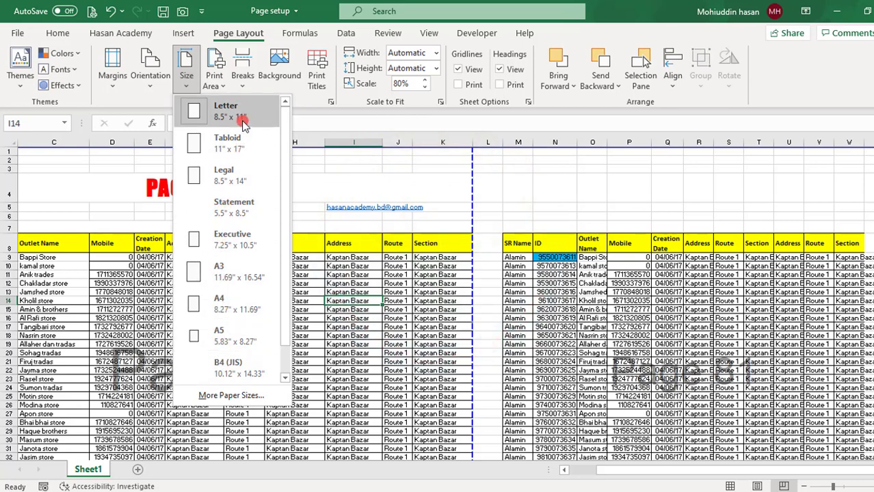
pyautogui.click(384, 306)
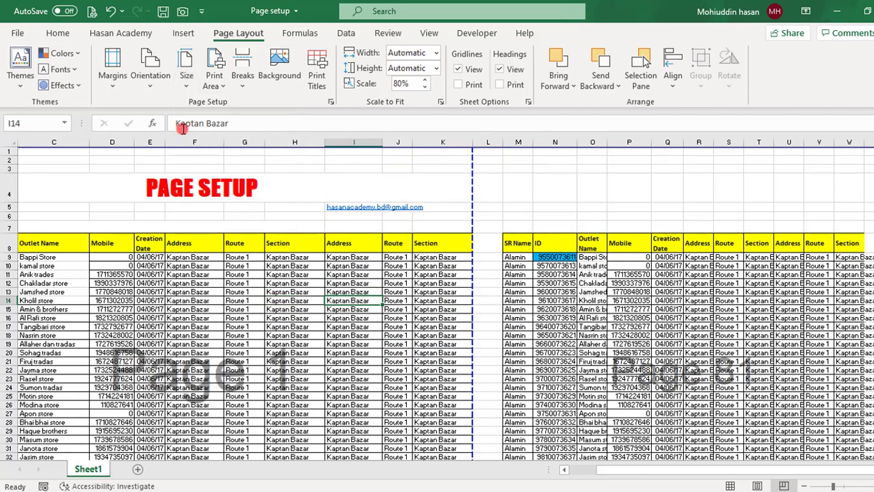